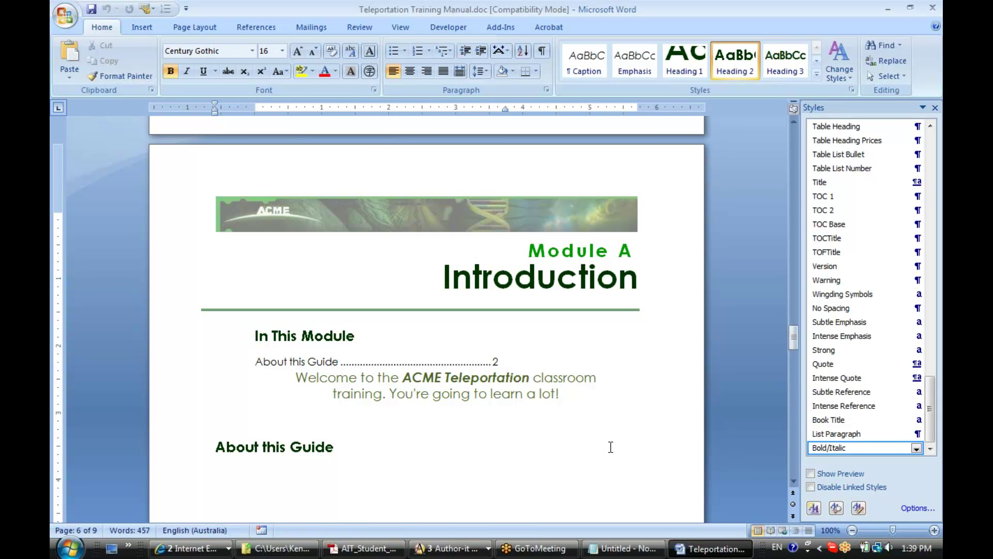
Scroll up to bring blank page 6, just above the Module A Introduction page, into view.
{"action": "left_click_drag", "start_coordinate": [793, 337], "coordinate": [786, 368]}
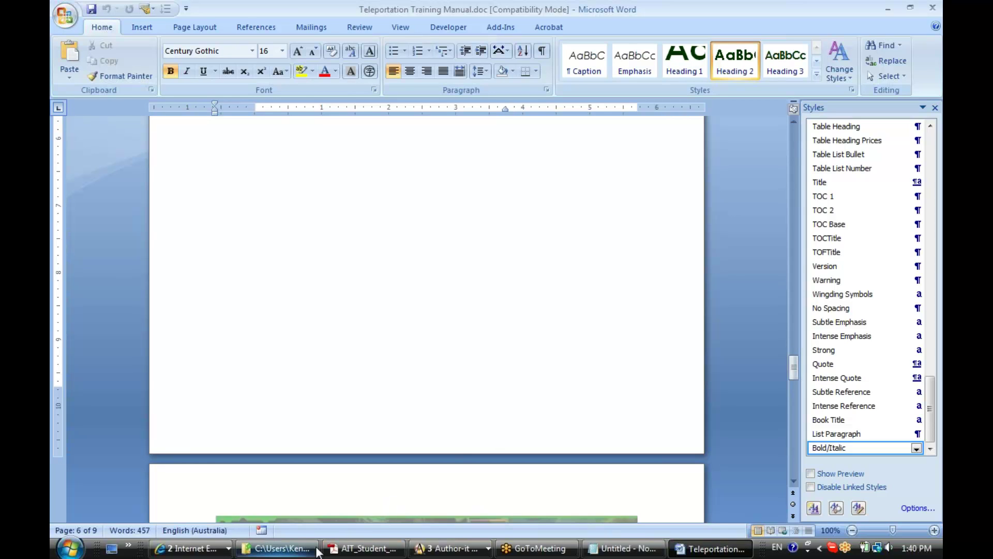
{"action": "left_click", "coordinate": [277, 549]}
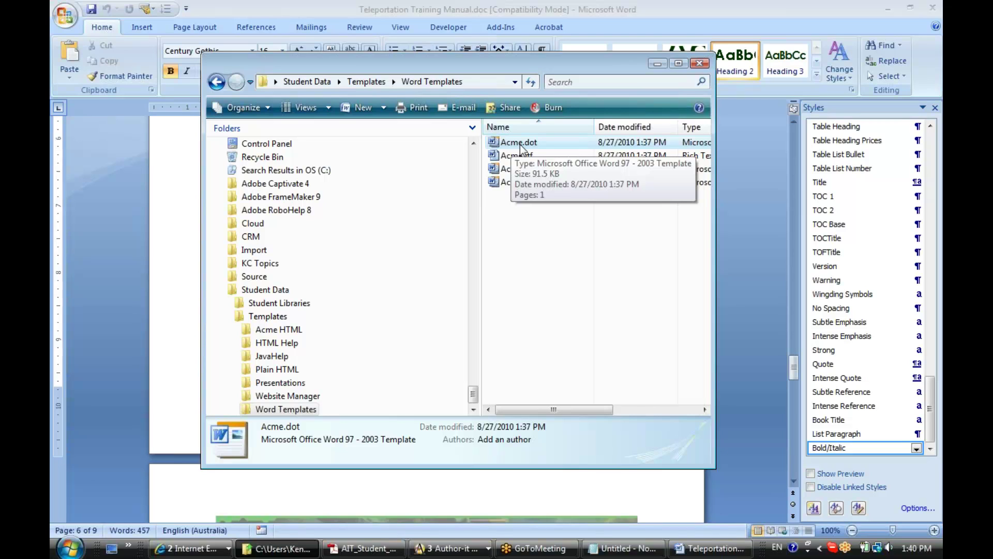
{"action": "left_click", "coordinate": [164, 207]}
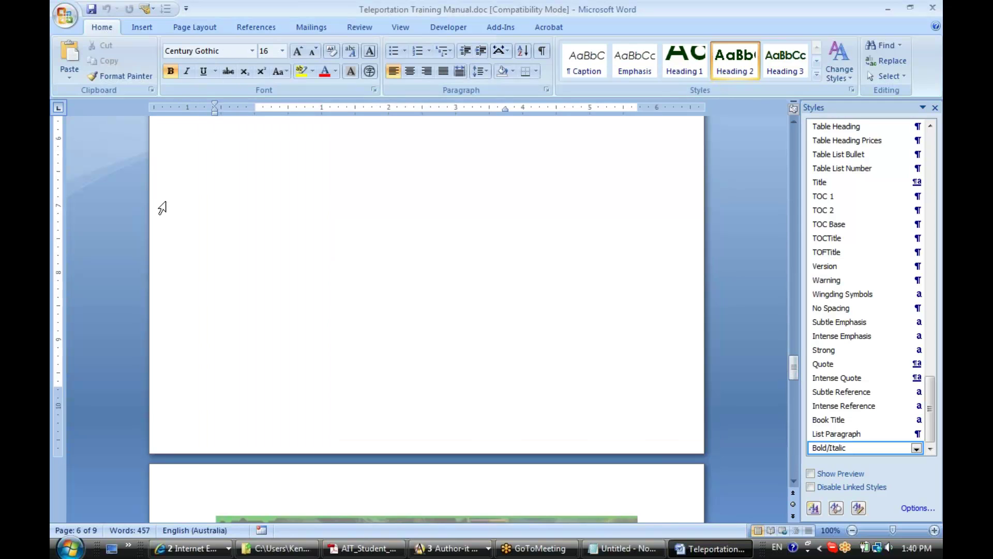
Open blank page 6's footer for editing and bring up the Quick Parts field choices.
{"action": "double_click", "coordinate": [377, 416]}
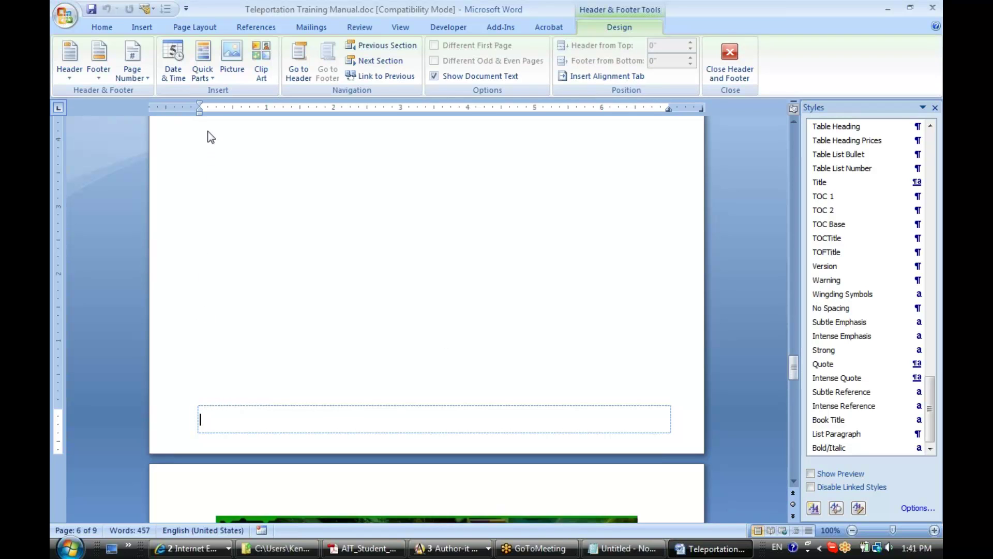
{"action": "left_click", "coordinate": [211, 79]}
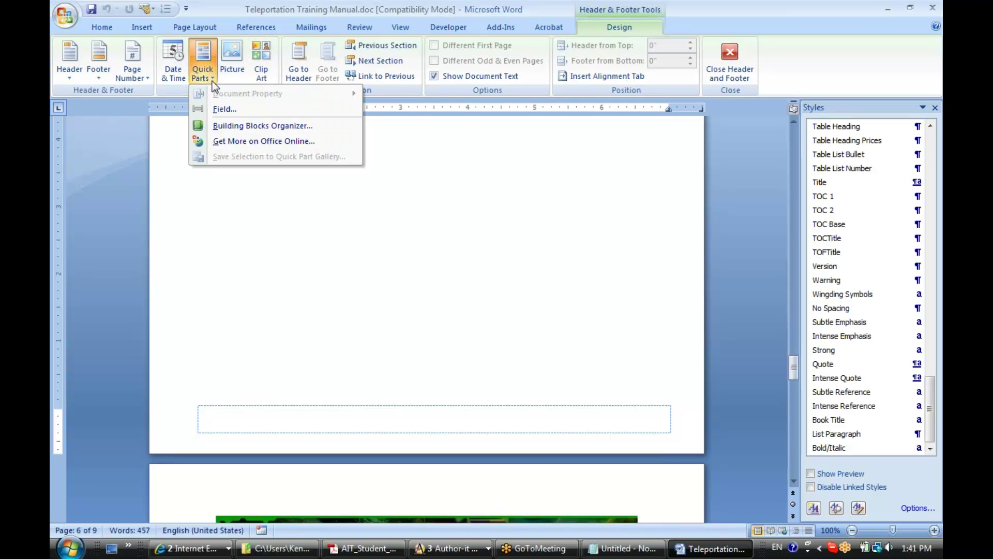
Insert a Page field in 1, 2, 3 format at the footer's left, showing 2.
{"action": "left_click", "coordinate": [220, 110]}
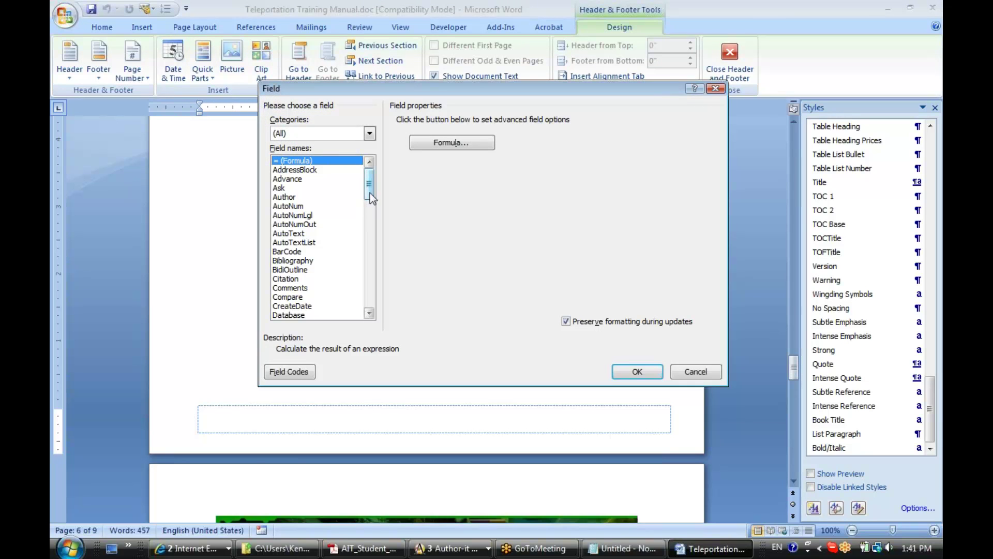
{"action": "left_click_drag", "start_coordinate": [371, 194], "coordinate": [360, 259]}
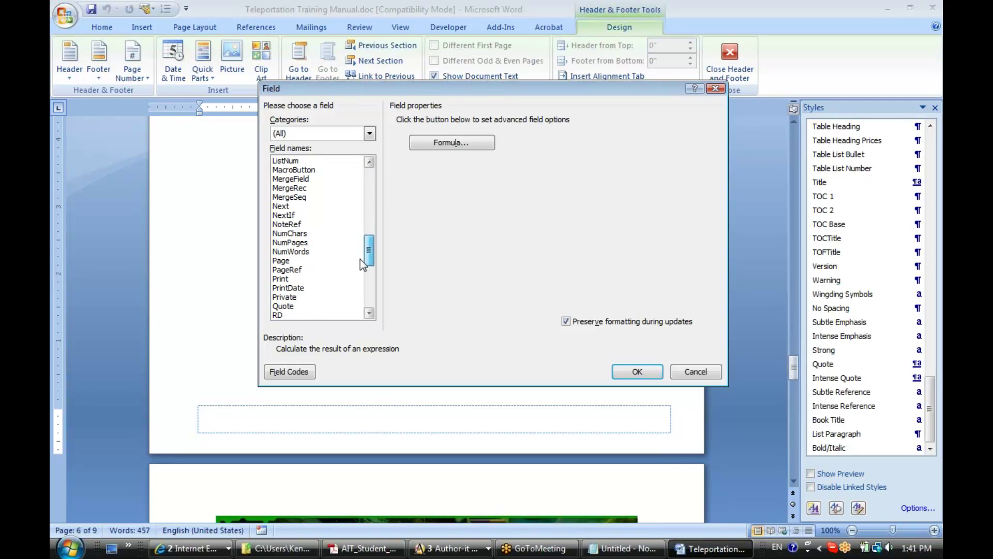
{"action": "left_click", "coordinate": [280, 262]}
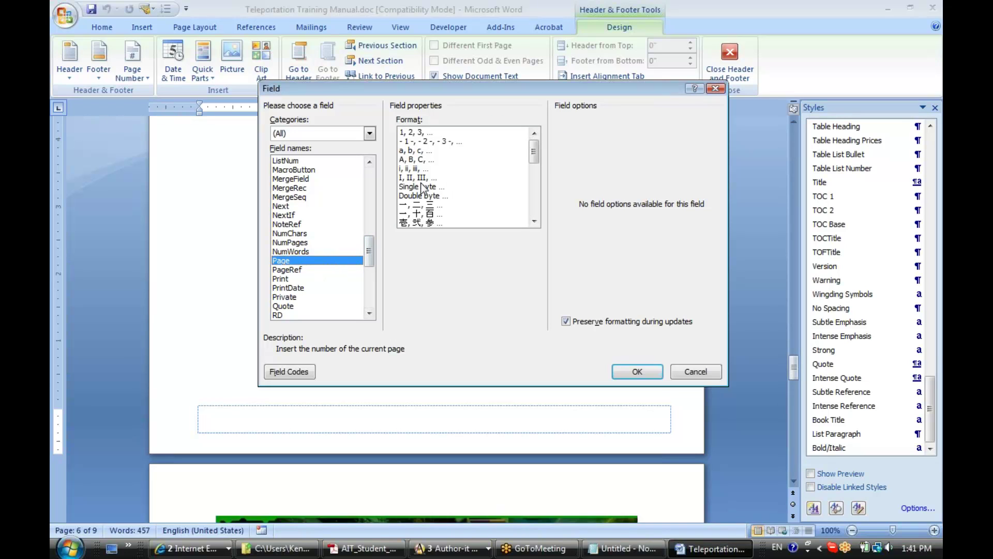
{"action": "left_click", "coordinate": [419, 133]}
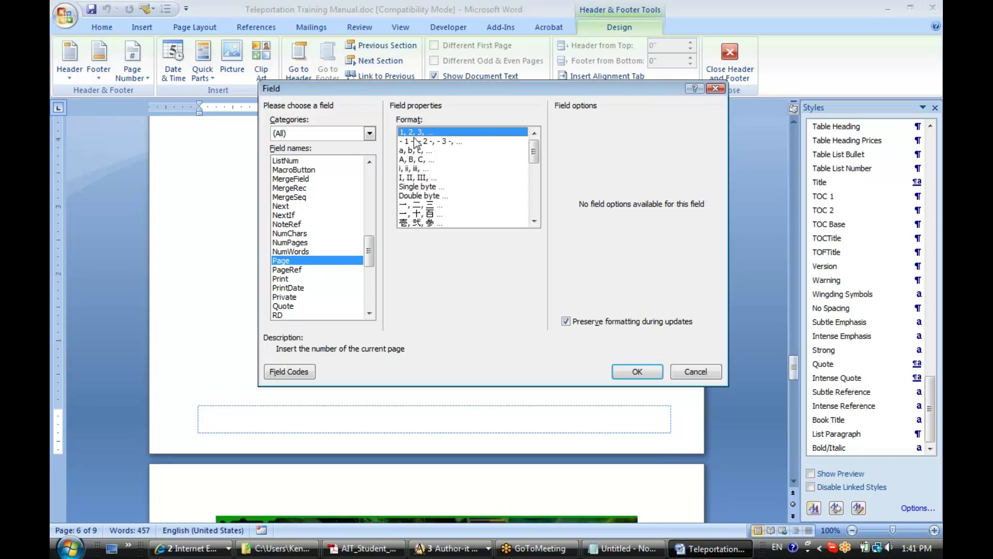
{"action": "left_click", "coordinate": [637, 372]}
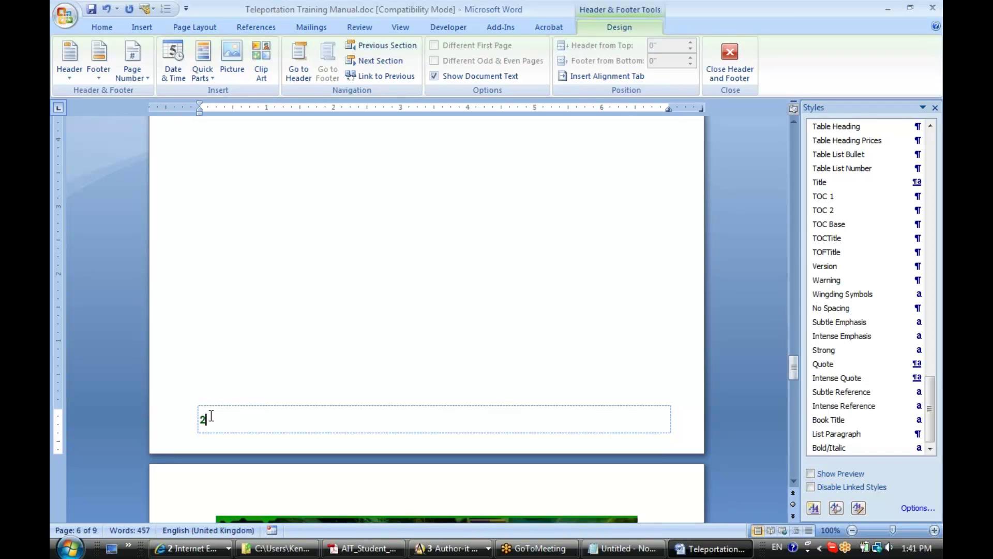
Add a DocProperty Title field, 'Teleportation Training Manual', at the footer's right end.
{"action": "key", "text": "Tab"}
{"action": "left_click", "coordinate": [213, 79]}
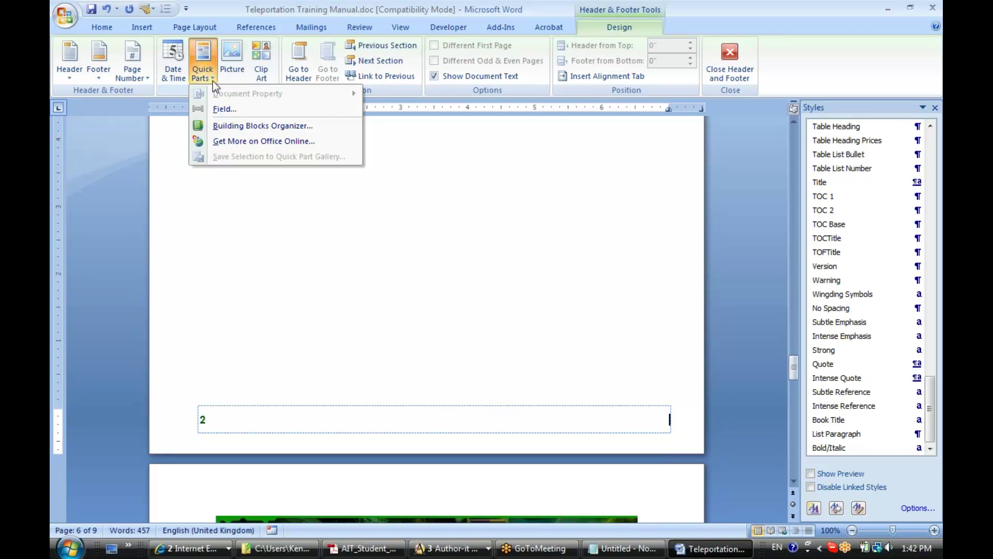
{"action": "left_click", "coordinate": [214, 109]}
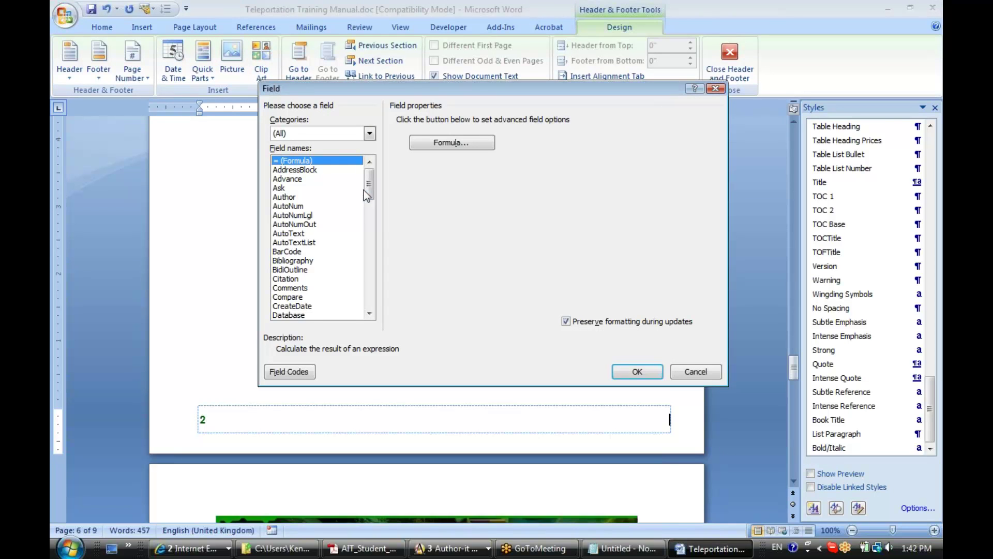
{"action": "left_click_drag", "start_coordinate": [371, 187], "coordinate": [366, 207]}
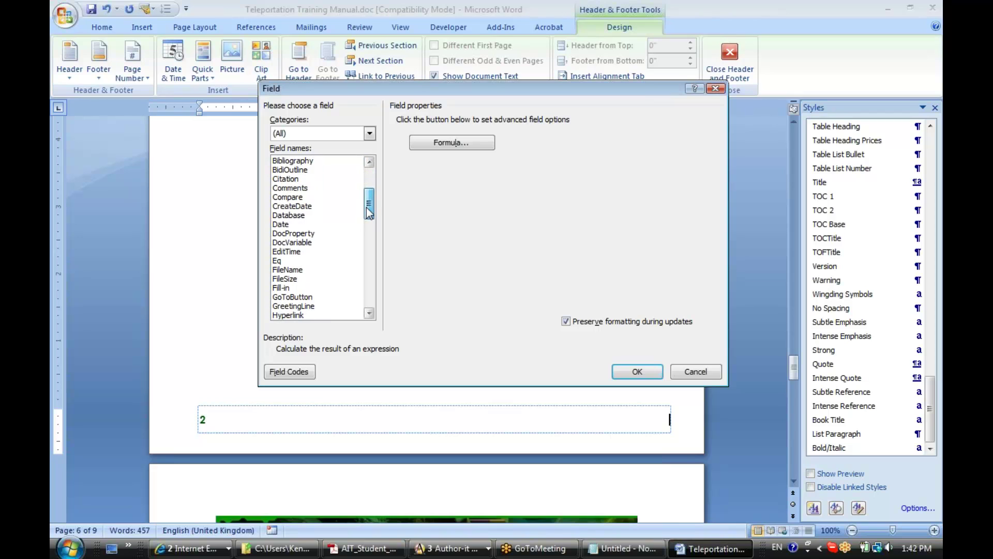
{"action": "left_click", "coordinate": [284, 236]}
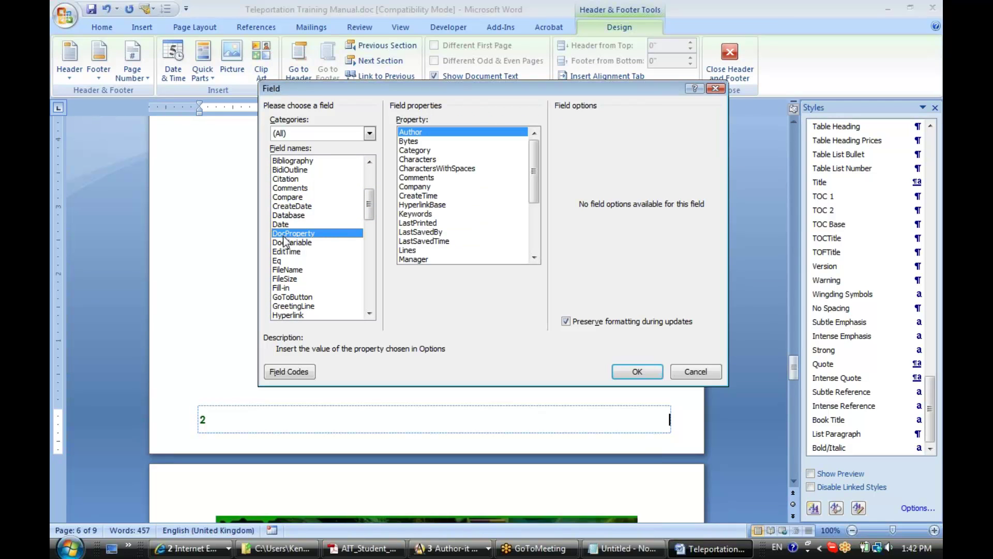
{"action": "left_click_drag", "start_coordinate": [534, 189], "coordinate": [533, 253]}
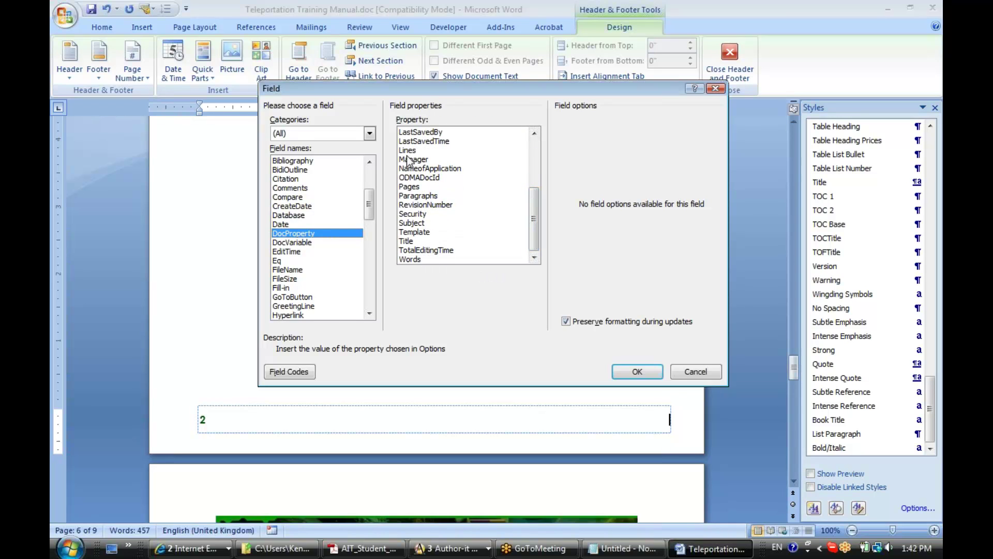
{"action": "left_click", "coordinate": [406, 250]}
{"action": "left_click", "coordinate": [406, 241]}
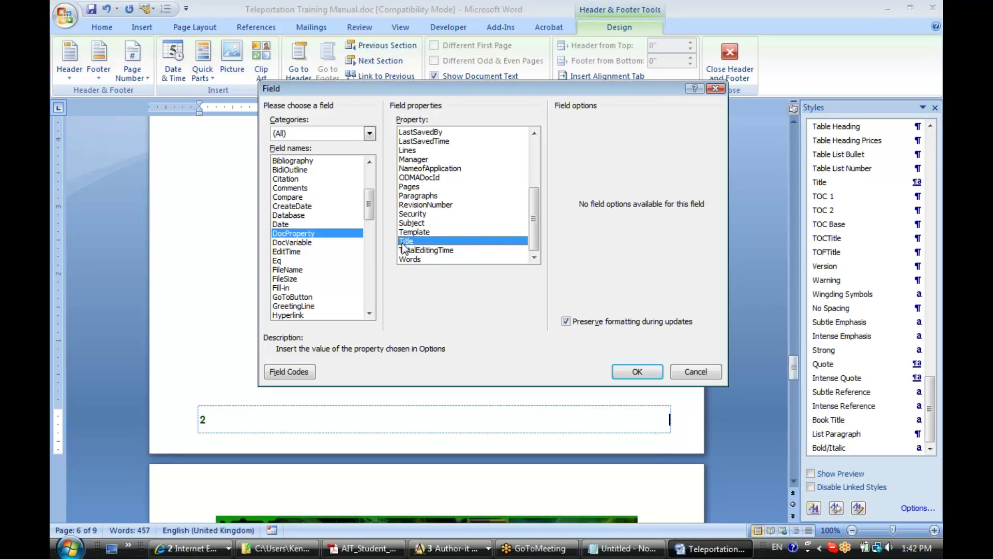
{"action": "left_click", "coordinate": [639, 371]}
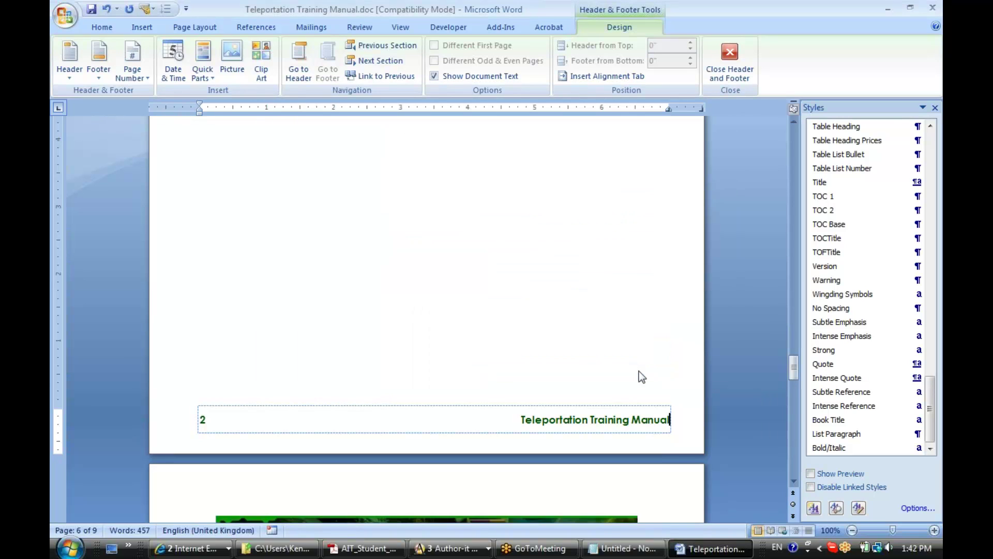
Select the entire footer paragraph holding page number 2 and the manual title.
{"action": "left_click", "coordinate": [491, 424]}
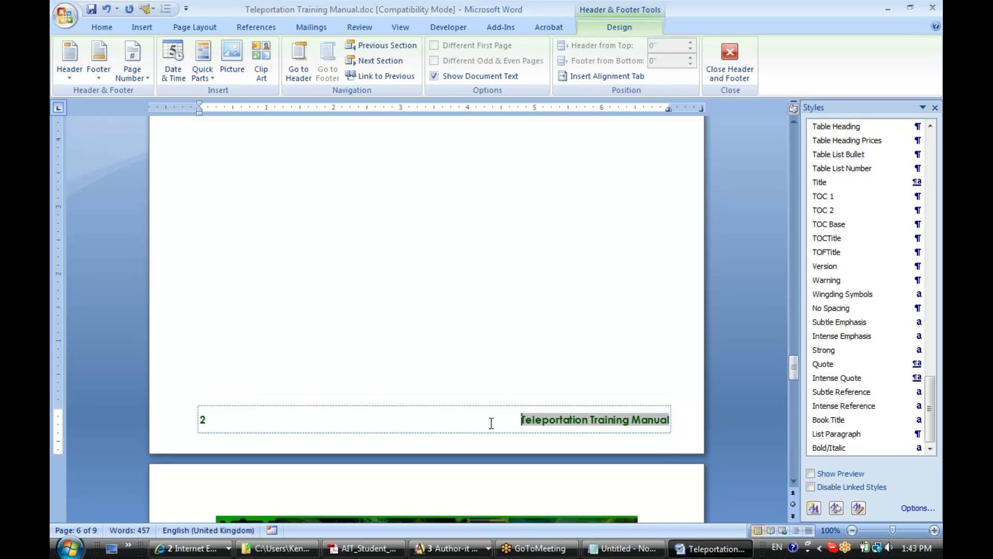
{"action": "triple_click", "coordinate": [492, 423]}
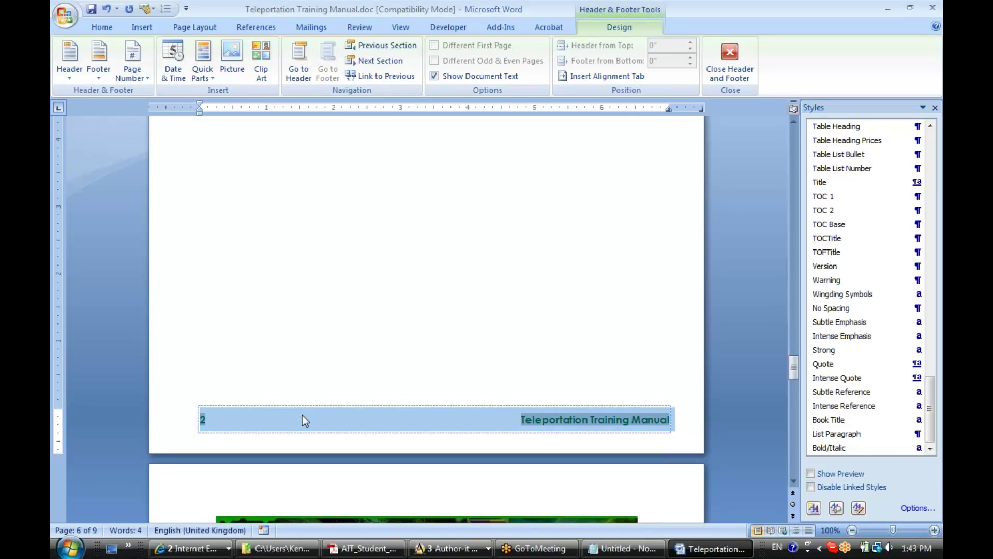
Start saving the footer selection as a new Quick Part named TrainingFooter.
{"action": "left_click", "coordinate": [211, 79]}
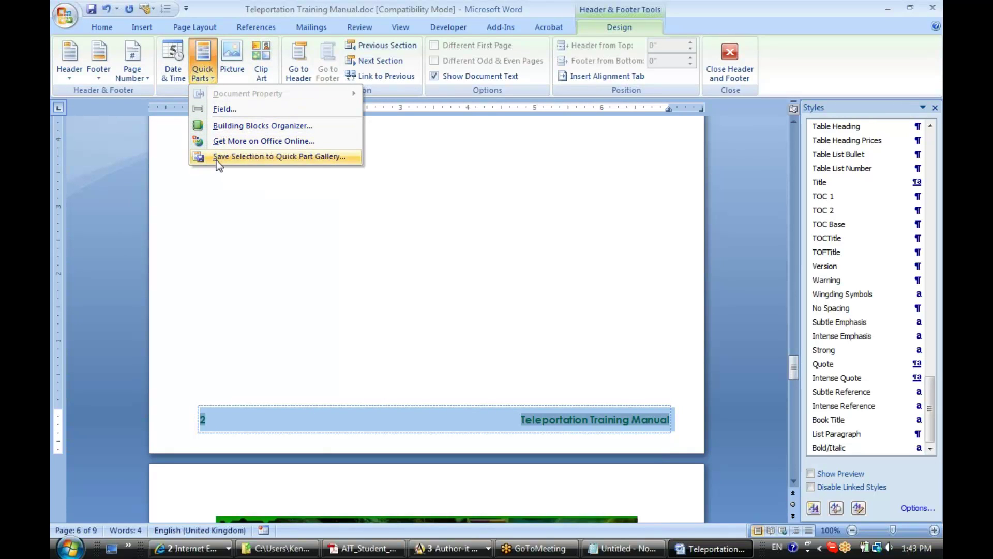
{"action": "left_click", "coordinate": [328, 160]}
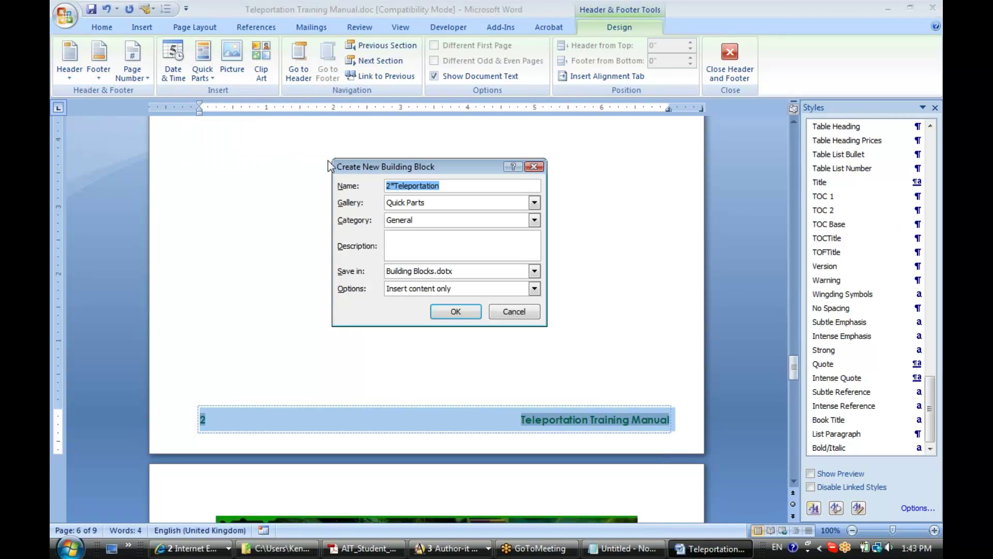
{"action": "left_click_drag", "start_coordinate": [406, 167], "coordinate": [416, 168]}
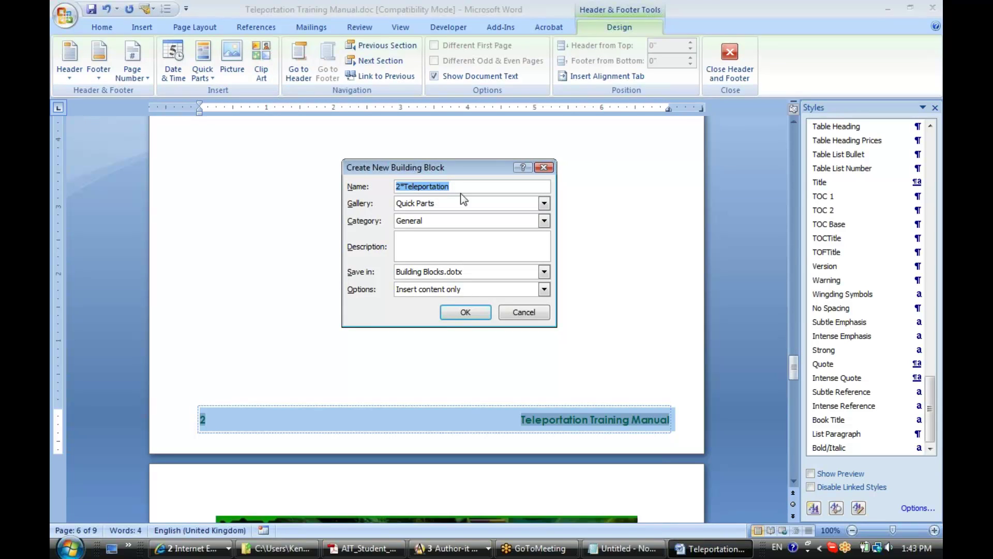
{"action": "type", "text": "TrainingFooter"}
{"action": "left_click_drag", "start_coordinate": [446, 187], "coordinate": [390, 189]}
{"action": "left_click_drag", "start_coordinate": [446, 187], "coordinate": [389, 190]}
{"action": "left_click_drag", "start_coordinate": [447, 188], "coordinate": [391, 191]}
File TrainingFooter in the AutoText gallery, stored in Acme.dot, and confirm.
{"action": "left_click", "coordinate": [544, 204]}
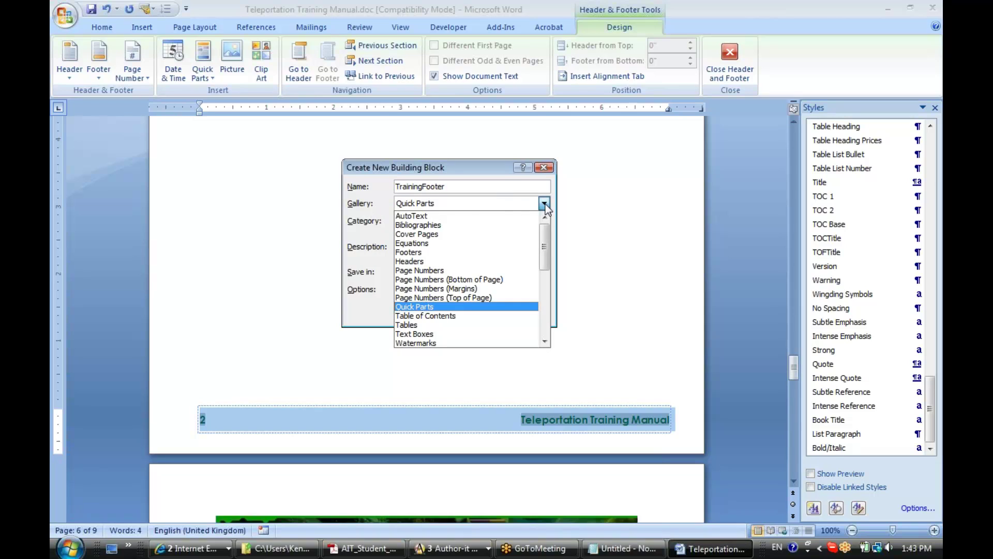
{"action": "left_click", "coordinate": [423, 216]}
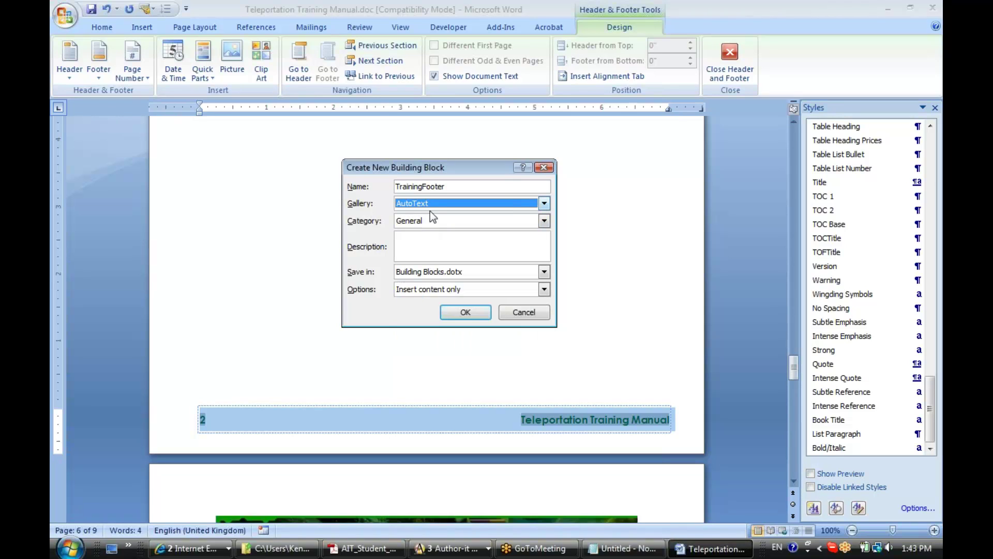
{"action": "left_click", "coordinate": [545, 271]}
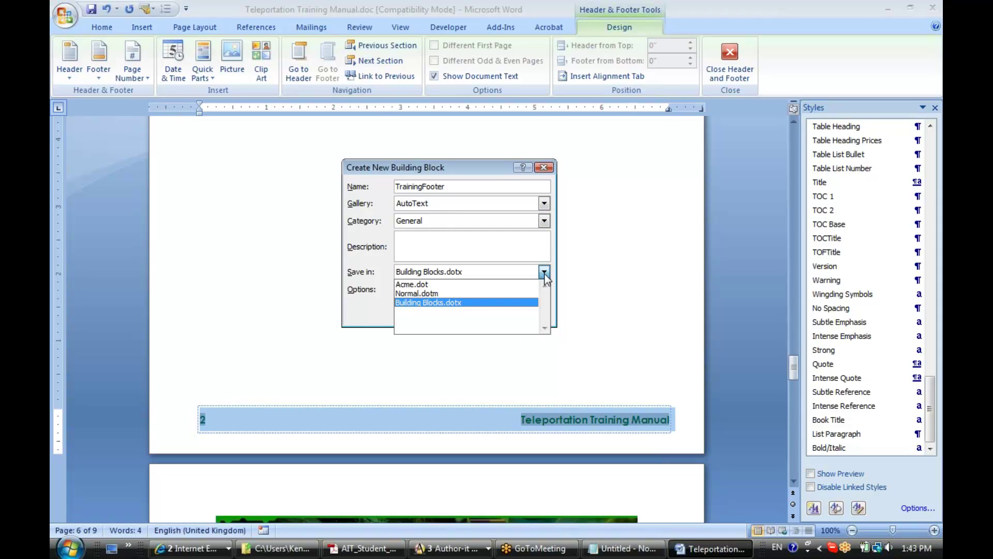
{"action": "left_click", "coordinate": [418, 286]}
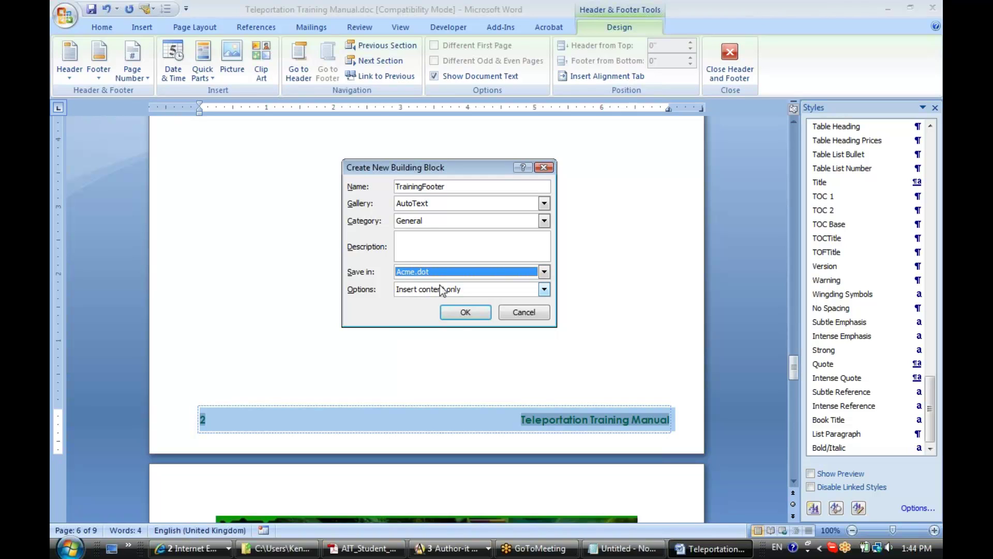
{"action": "left_click", "coordinate": [460, 313]}
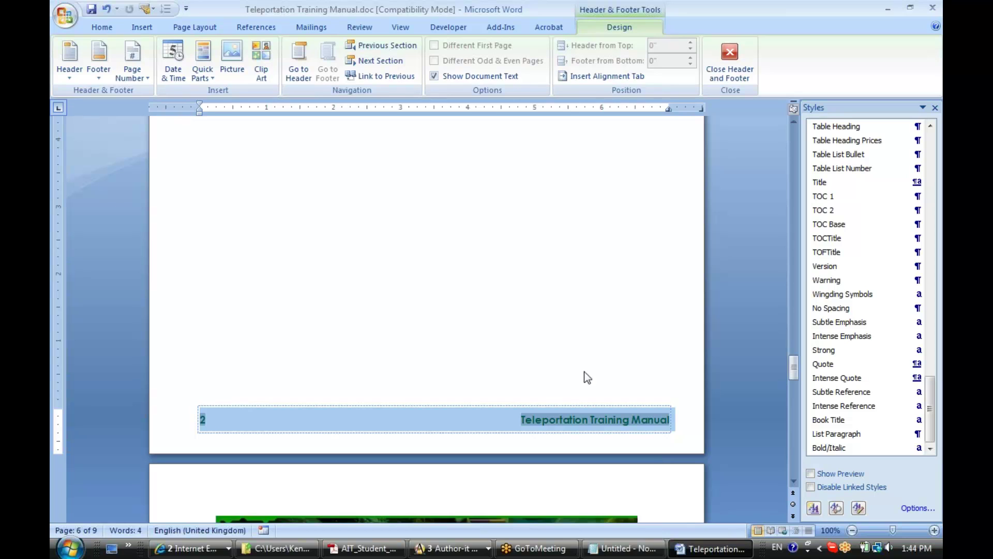
Start another building block with Quick Parts and Building Blocks.dotx, then cancel it.
{"action": "left_click", "coordinate": [202, 73]}
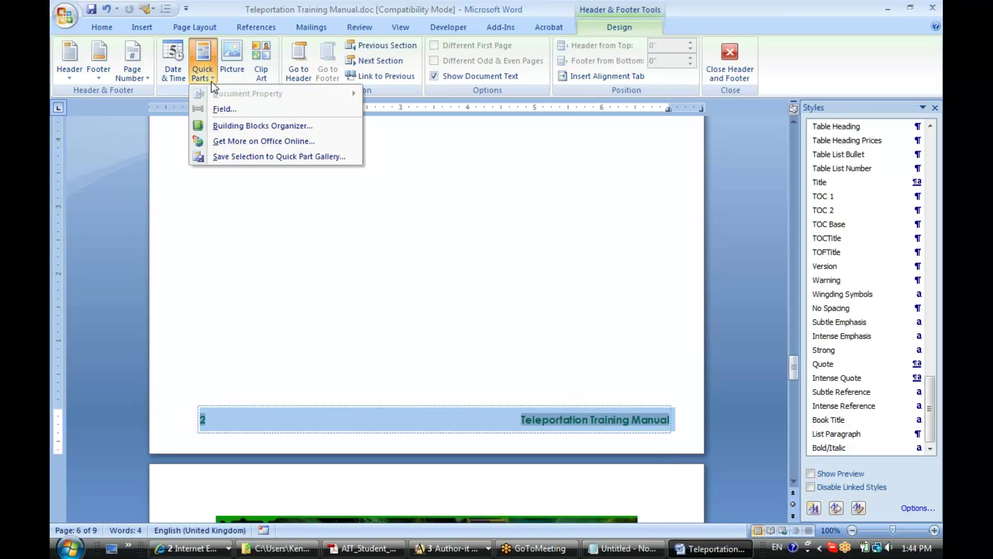
{"action": "left_click", "coordinate": [213, 156]}
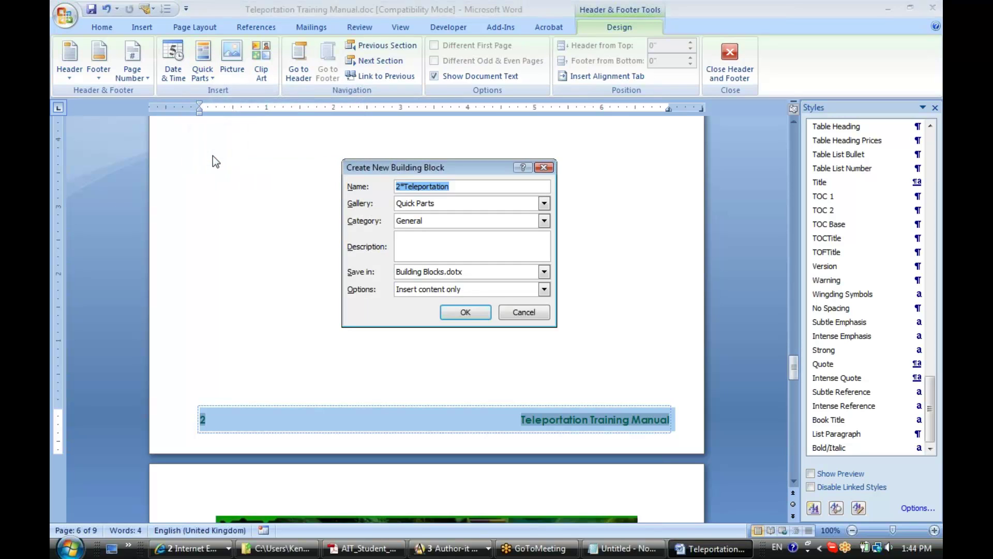
{"action": "left_click", "coordinate": [452, 186]}
{"action": "left_click", "coordinate": [544, 204]}
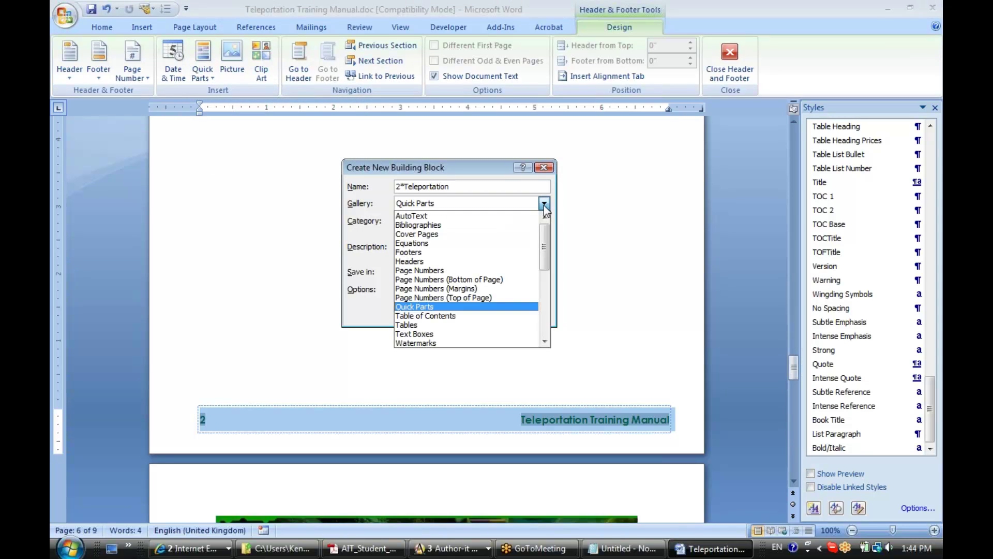
{"action": "left_click", "coordinate": [542, 205]}
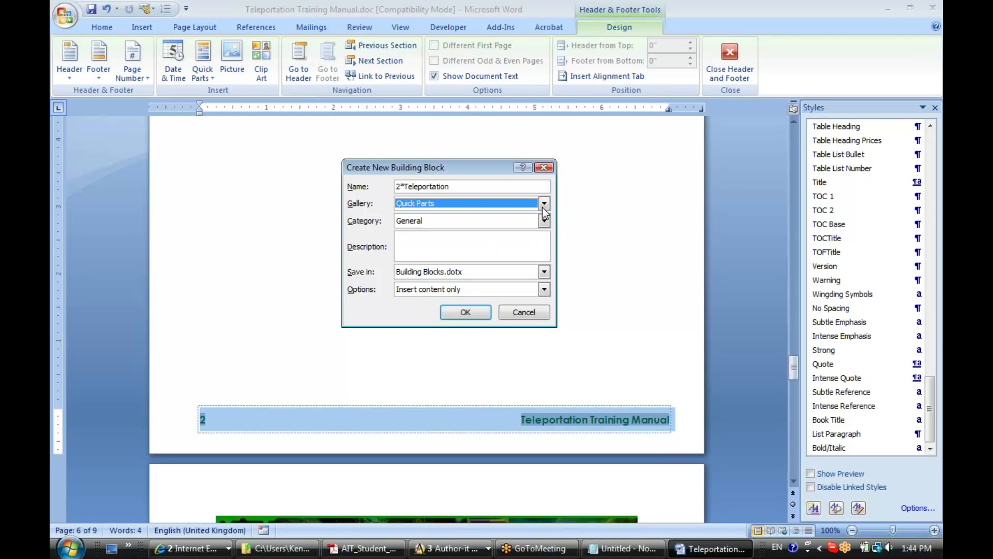
{"action": "left_click", "coordinate": [543, 272]}
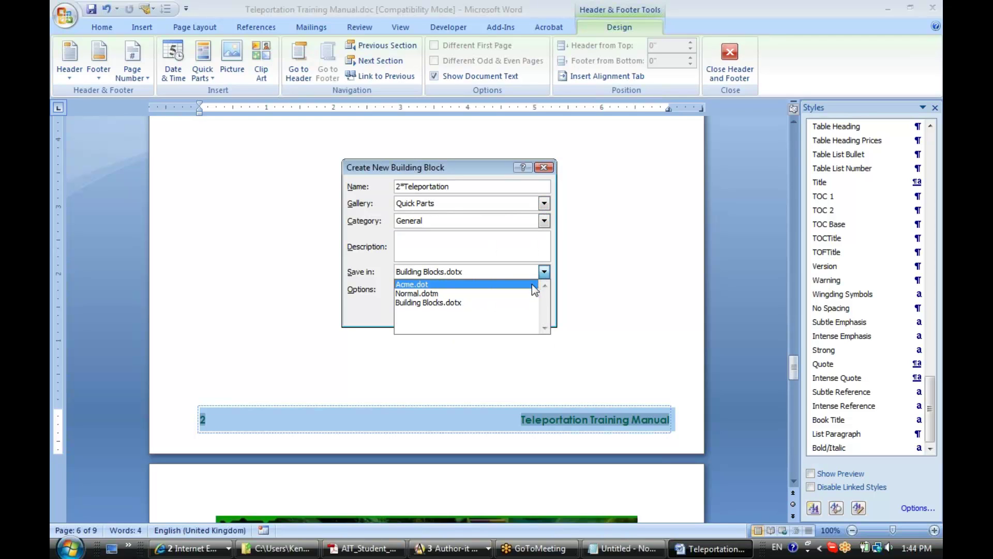
{"action": "left_click", "coordinate": [544, 273]}
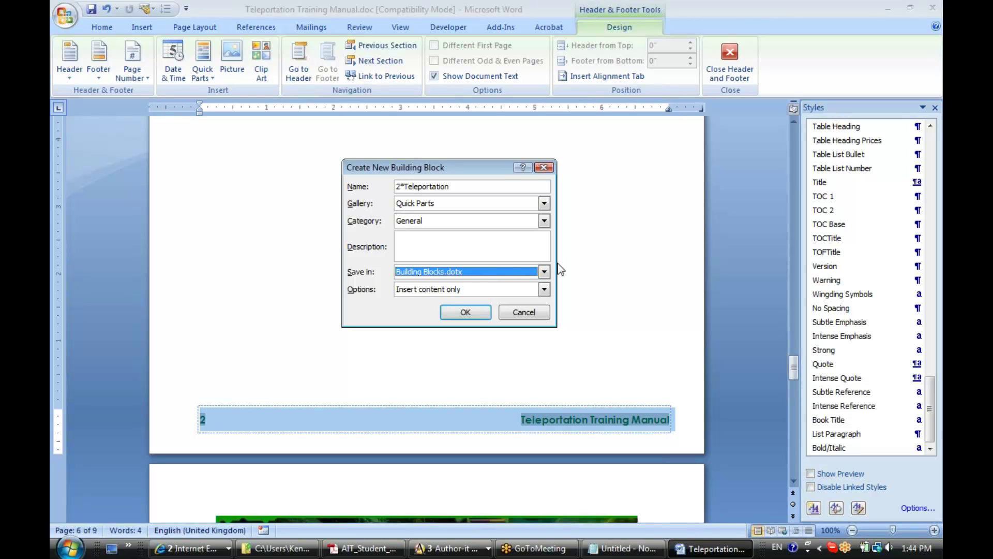
{"action": "left_click", "coordinate": [526, 313]}
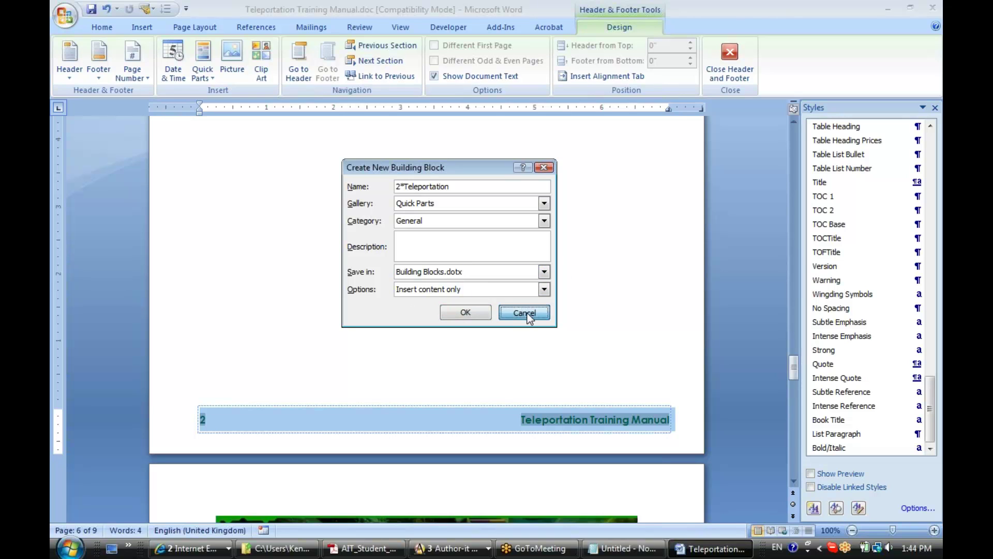
Save the Teleportation Training Manual and confirm saving the template changes too.
{"action": "left_click", "coordinate": [91, 10]}
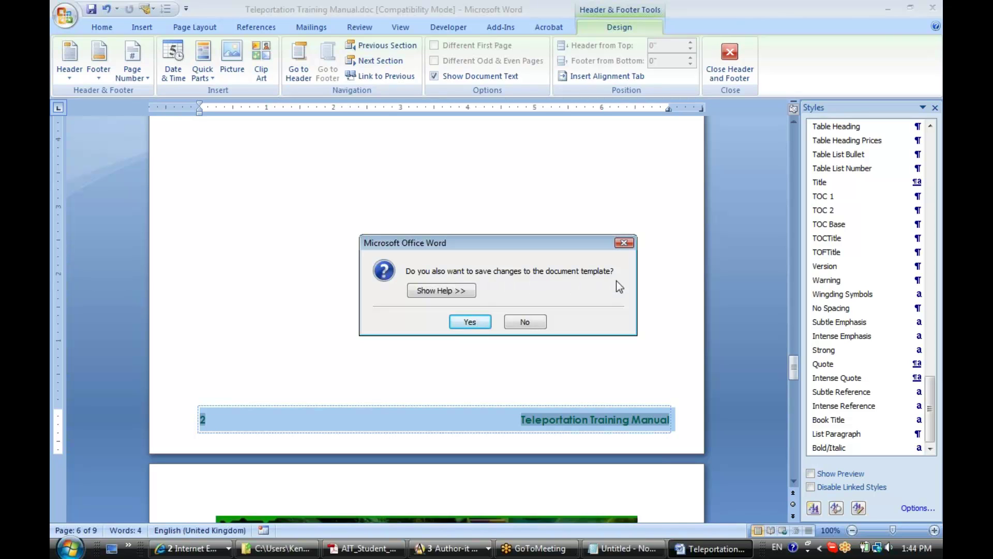
{"action": "left_click", "coordinate": [469, 323]}
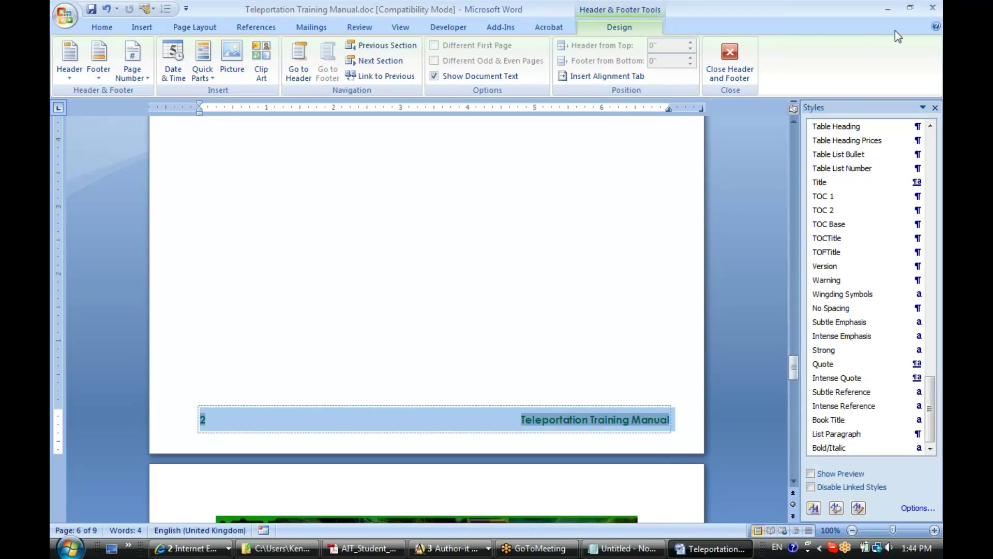
Close Word and show the details columns in the Author-it book window.
{"action": "left_click", "coordinate": [931, 8]}
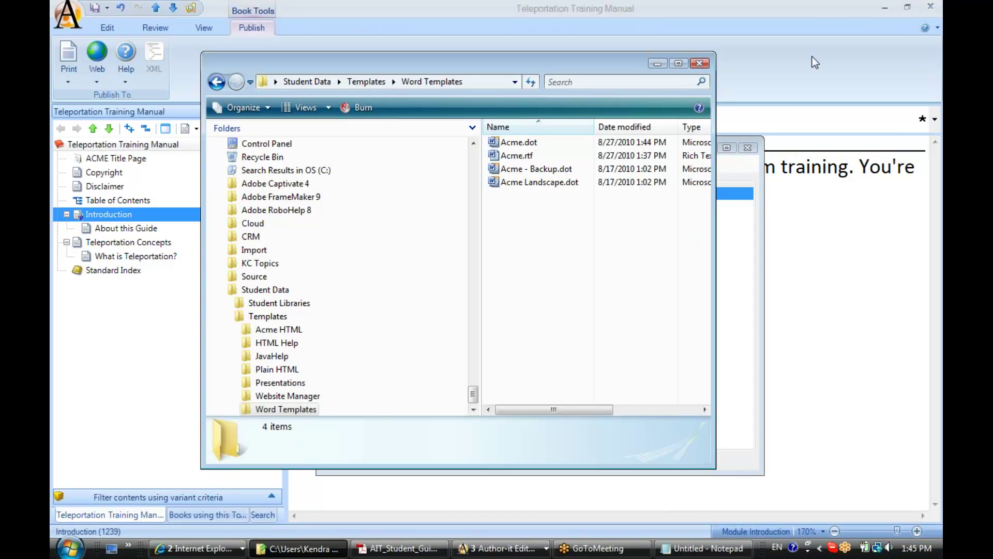
{"action": "left_click", "coordinate": [651, 5]}
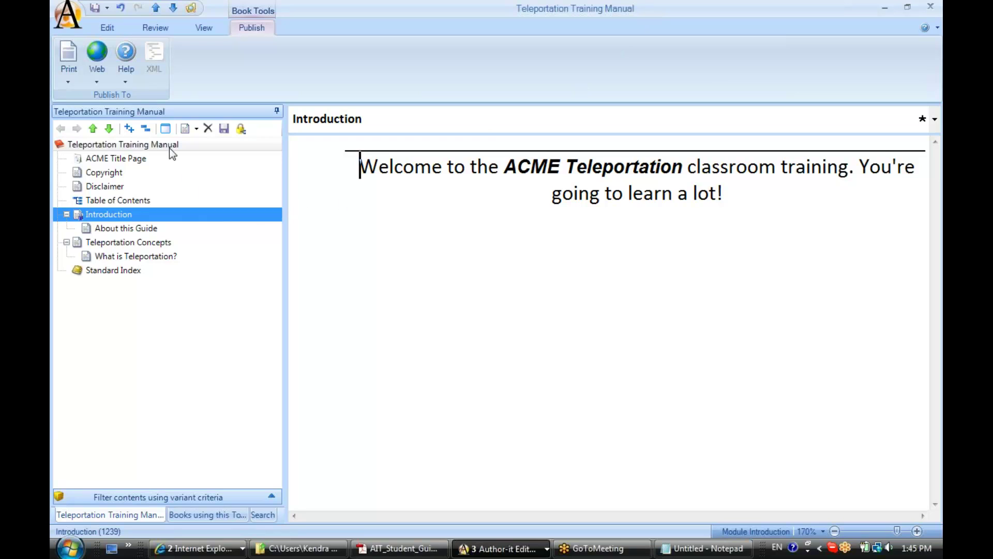
{"action": "left_click", "coordinate": [165, 130]}
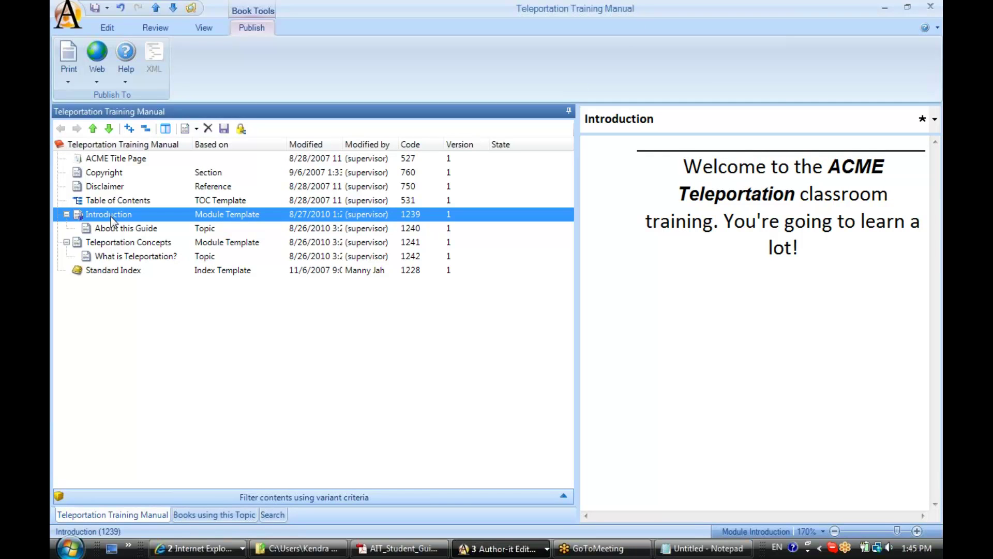
Check ACME Title Page, Table of Contents and Standard Index topics, then reselect Introduction.
{"action": "left_click", "coordinate": [100, 160]}
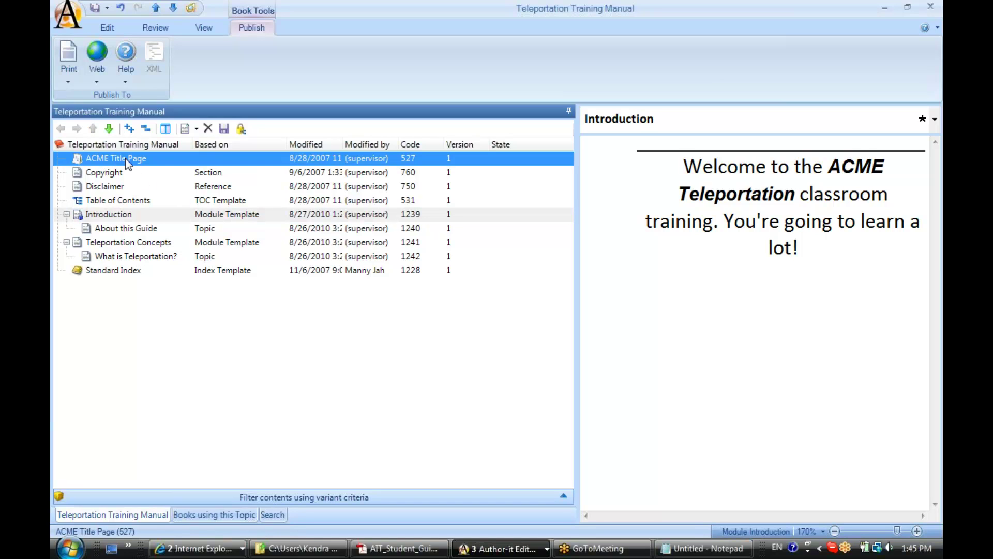
{"action": "left_click", "coordinate": [101, 201]}
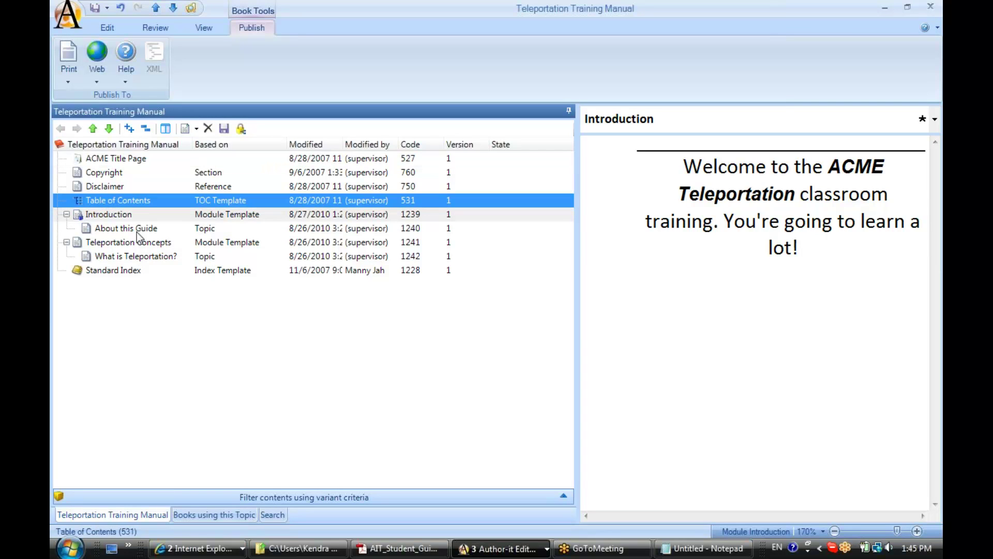
{"action": "left_click", "coordinate": [119, 272]}
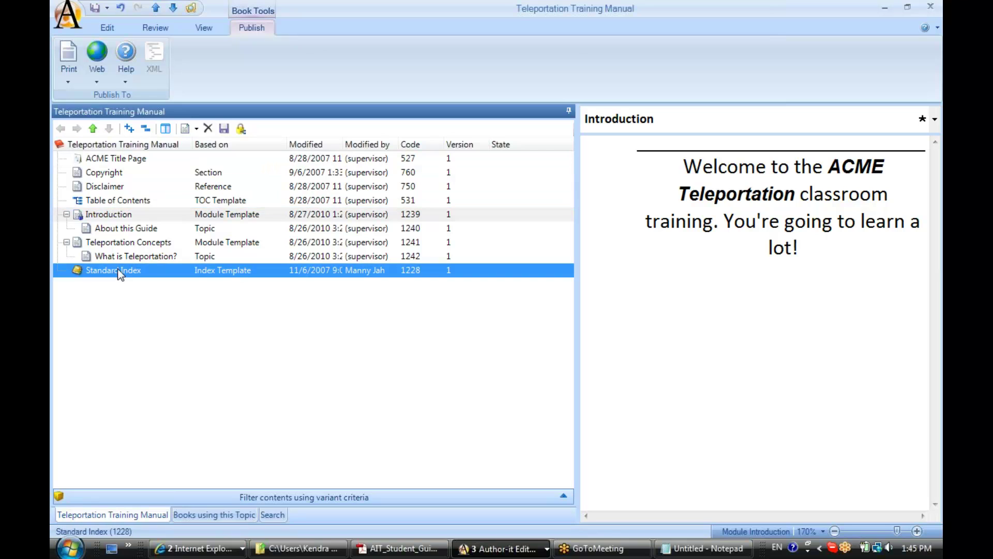
{"action": "left_click", "coordinate": [104, 220]}
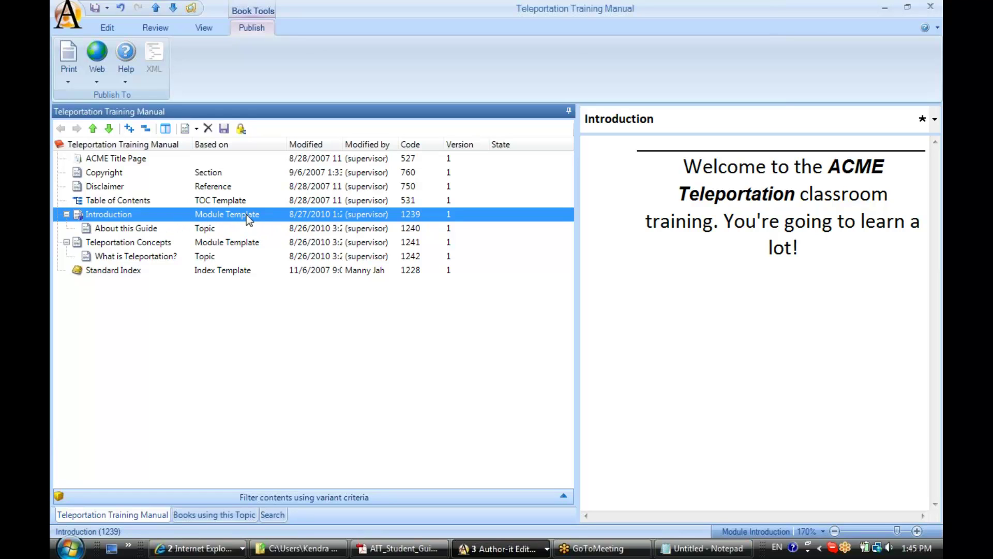
Review the Introduction topic's Print Media properties, then close them.
{"action": "right_click", "coordinate": [265, 214]}
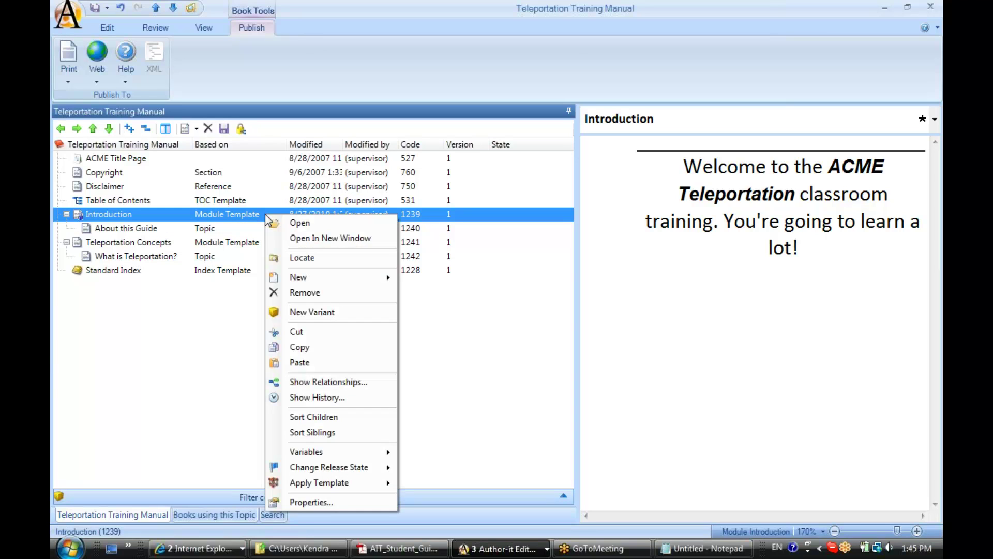
{"action": "left_click", "coordinate": [299, 503]}
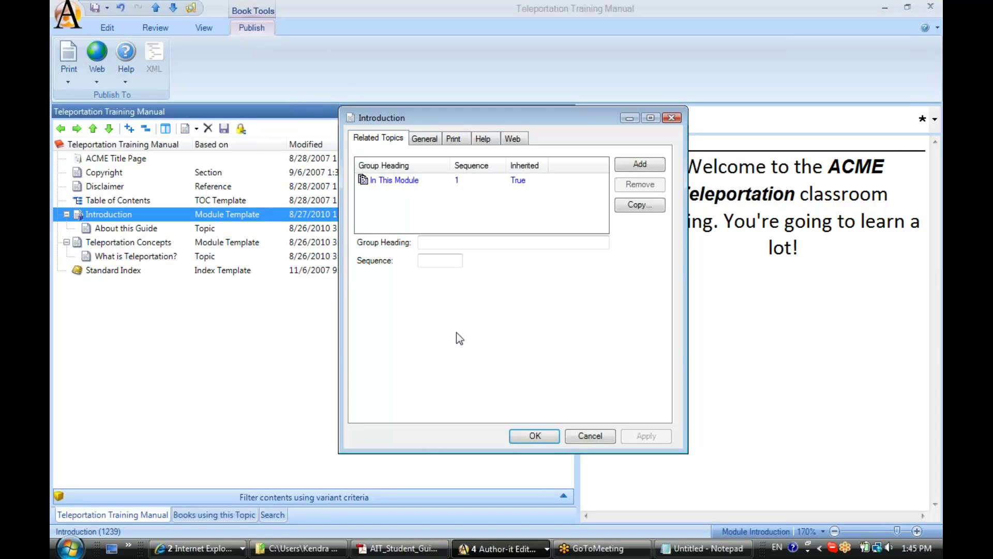
{"action": "left_click", "coordinate": [453, 138]}
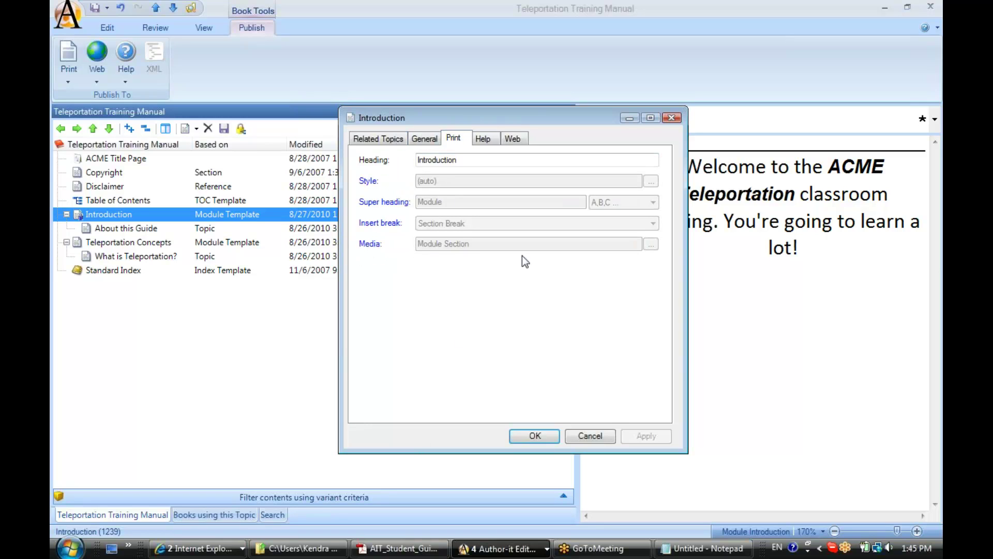
{"action": "left_click", "coordinate": [536, 436]}
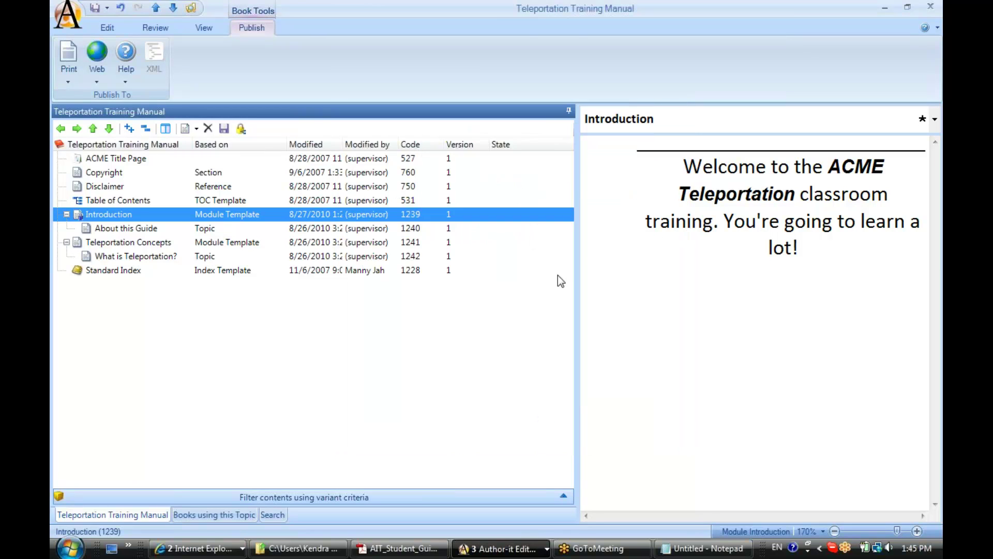
Close the book, dismiss Publishing Complete, and list the Standards Media folder's objects.
{"action": "left_click", "coordinate": [930, 8]}
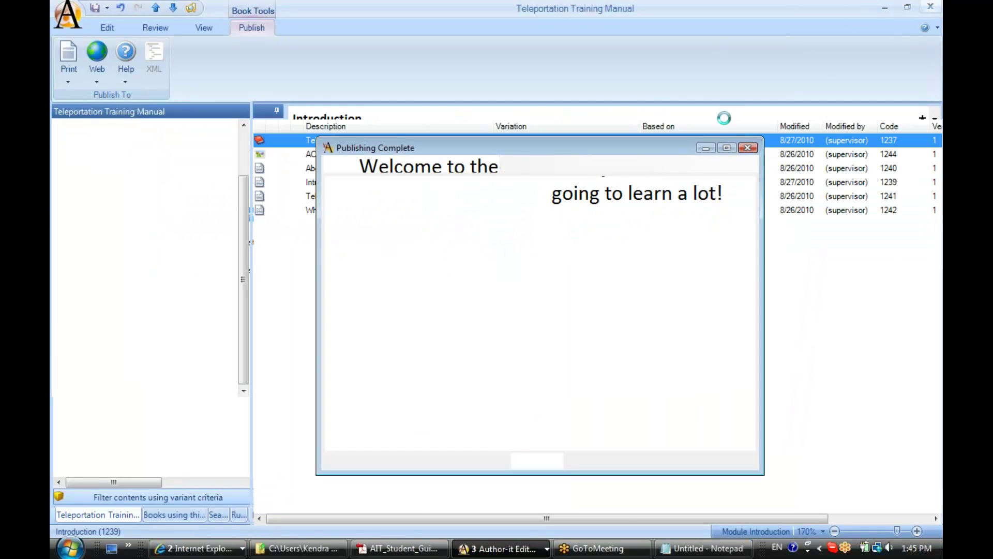
{"action": "left_click", "coordinate": [746, 150]}
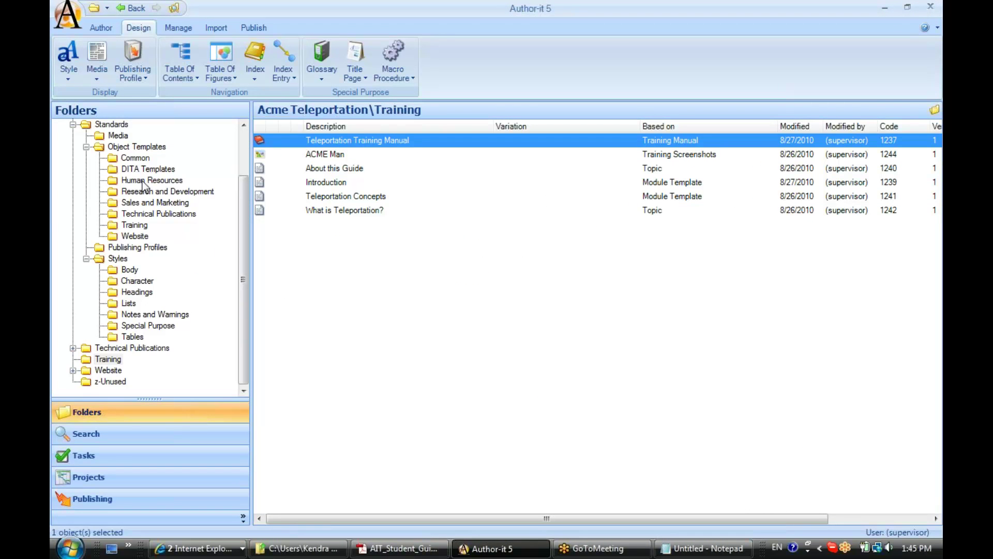
{"action": "left_click", "coordinate": [117, 126]}
{"action": "left_click", "coordinate": [118, 137]}
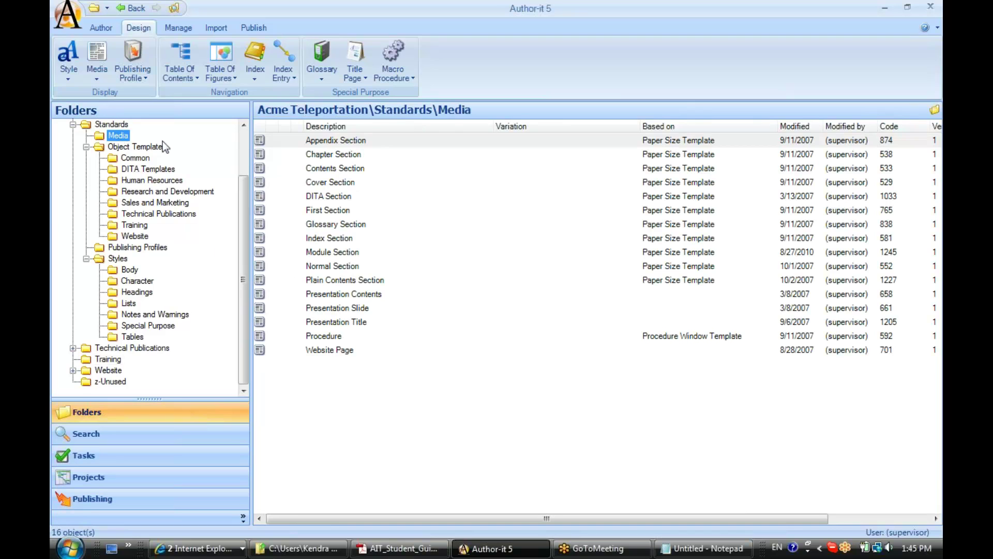
Open the Module Section's print footer settings and check that the First and Odd footers are (none).
{"action": "double_click", "coordinate": [329, 253]}
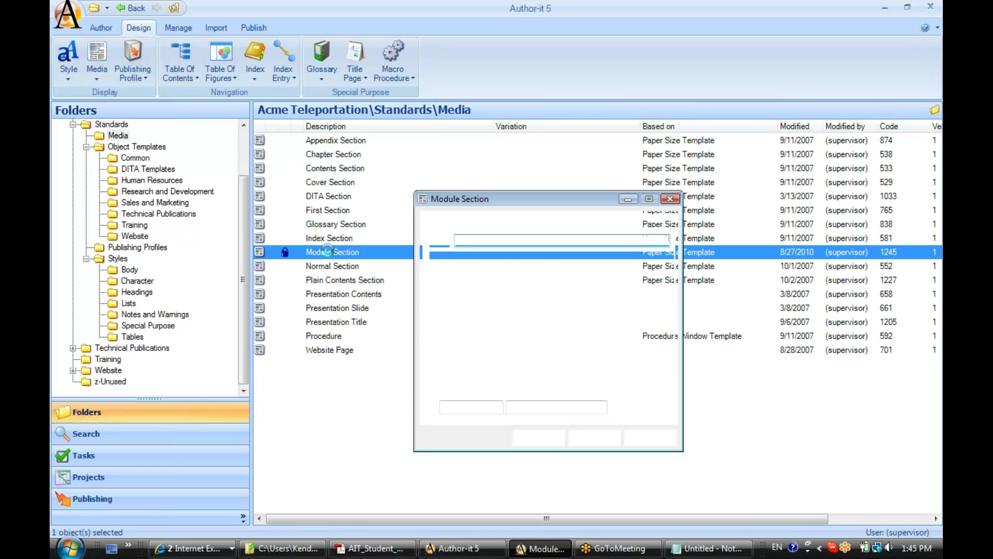
{"action": "left_click", "coordinate": [467, 220]}
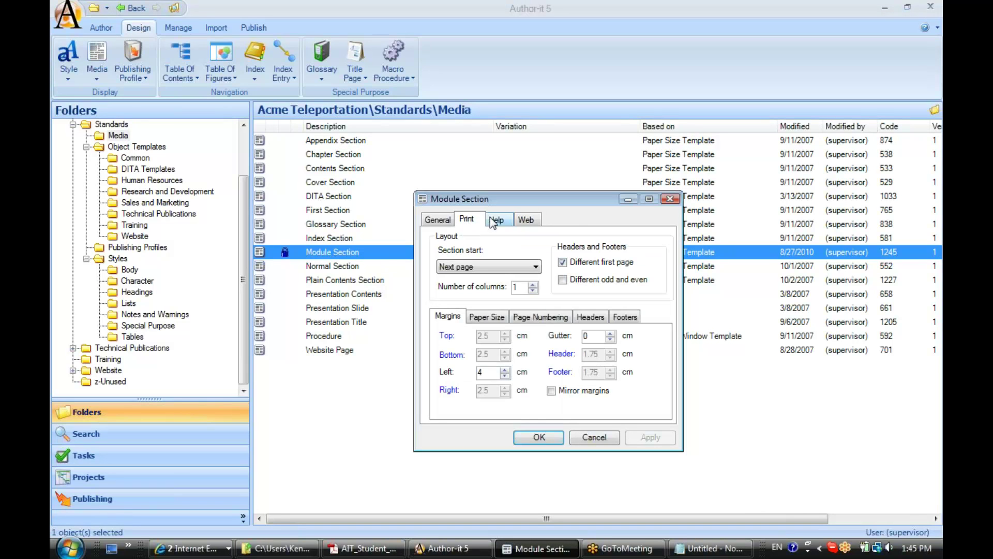
{"action": "left_click", "coordinate": [588, 316]}
{"action": "left_click", "coordinate": [625, 317]}
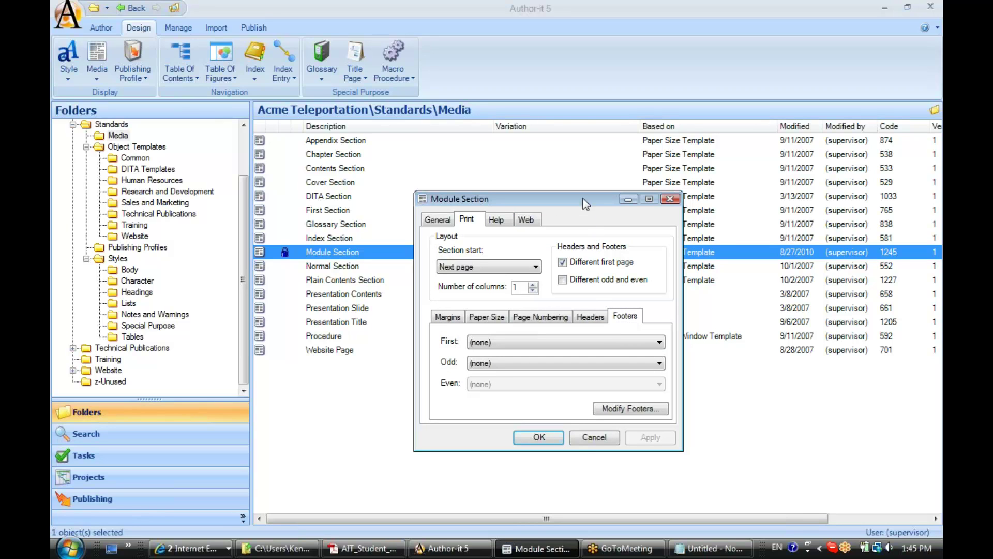
{"action": "left_click_drag", "start_coordinate": [583, 198], "coordinate": [545, 191]}
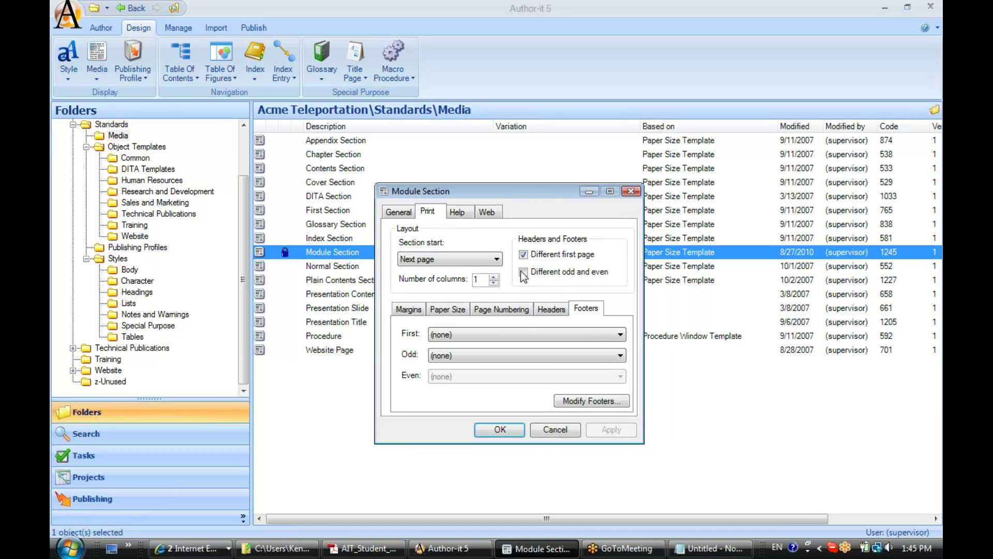
{"action": "left_click", "coordinate": [591, 336]}
{"action": "left_click", "coordinate": [591, 336]}
{"action": "left_click", "coordinate": [594, 355]}
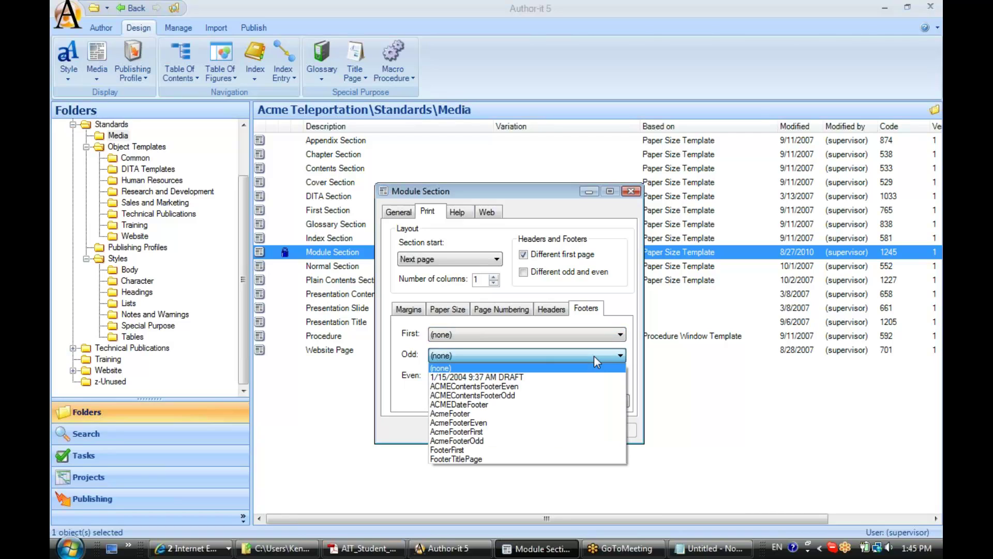
{"action": "left_click", "coordinate": [594, 356]}
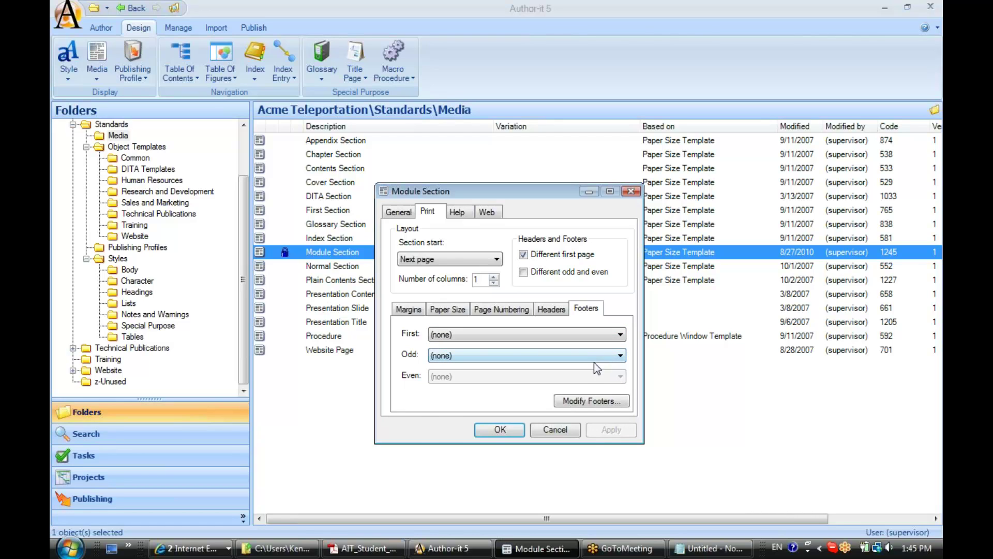
Add TrainingFooter to the Module Section's autotext names as a Footer type.
{"action": "left_click", "coordinate": [600, 404]}
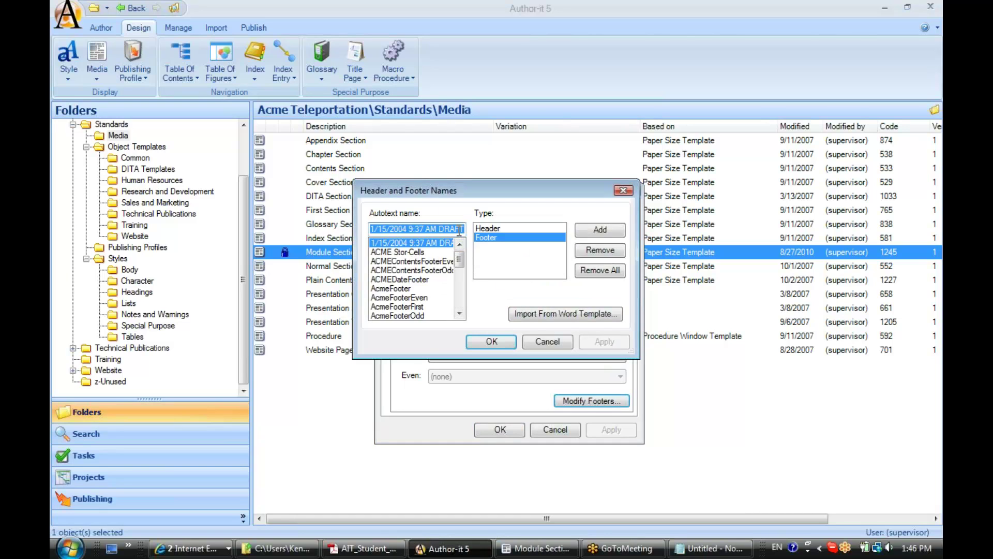
{"action": "key", "text": "BackSpace"}
{"action": "type", "text": "TrainingFooter"}
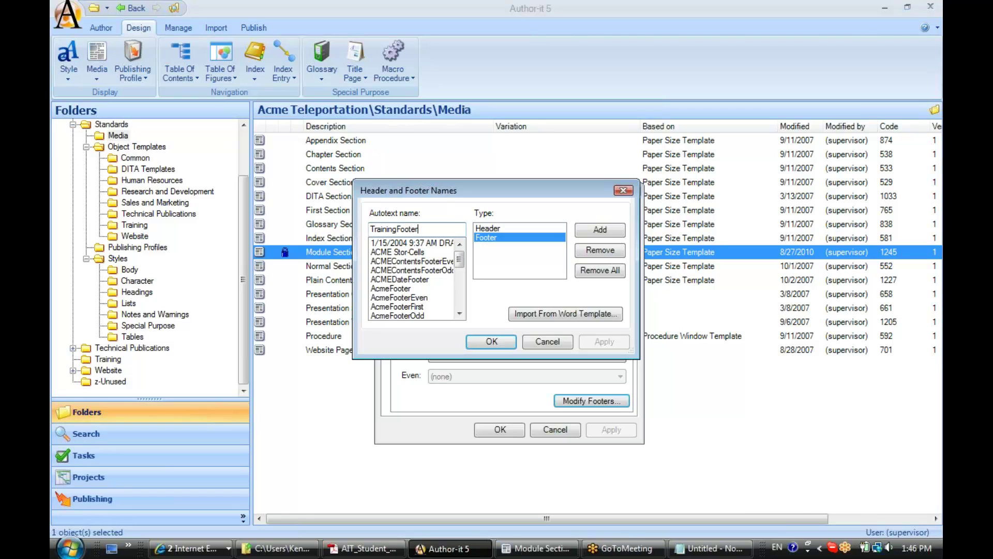
{"action": "left_click_drag", "start_coordinate": [419, 229], "coordinate": [368, 241]}
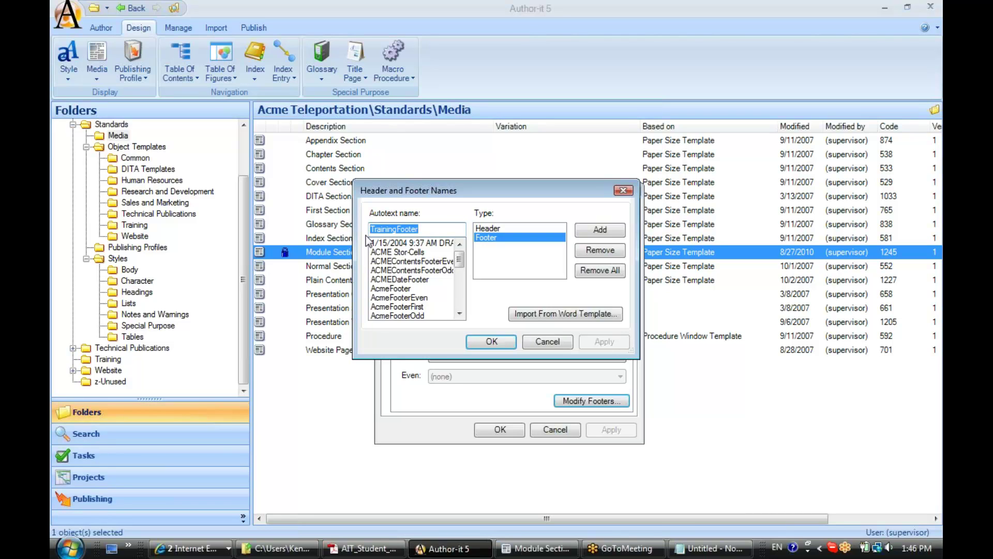
{"action": "left_click", "coordinate": [489, 241]}
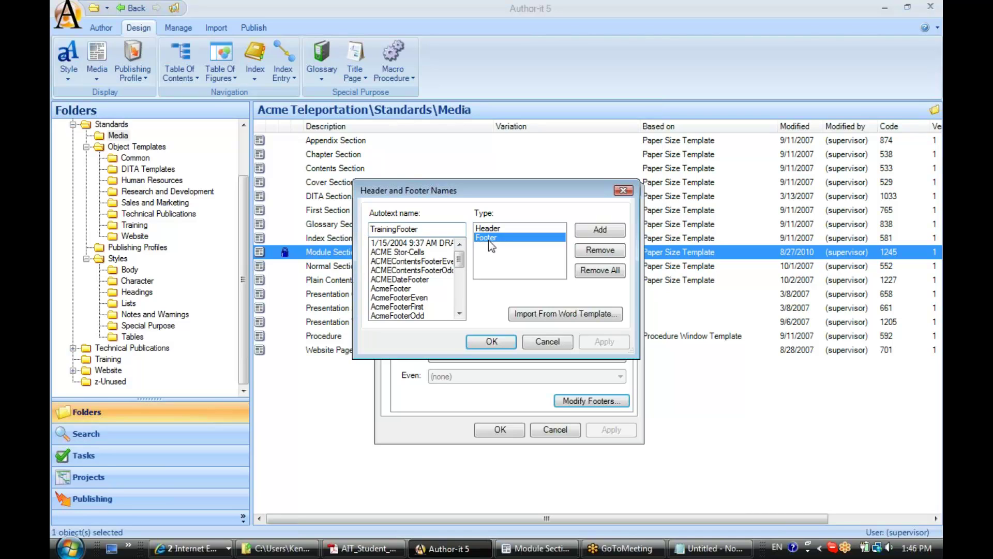
{"action": "left_click", "coordinate": [599, 231]}
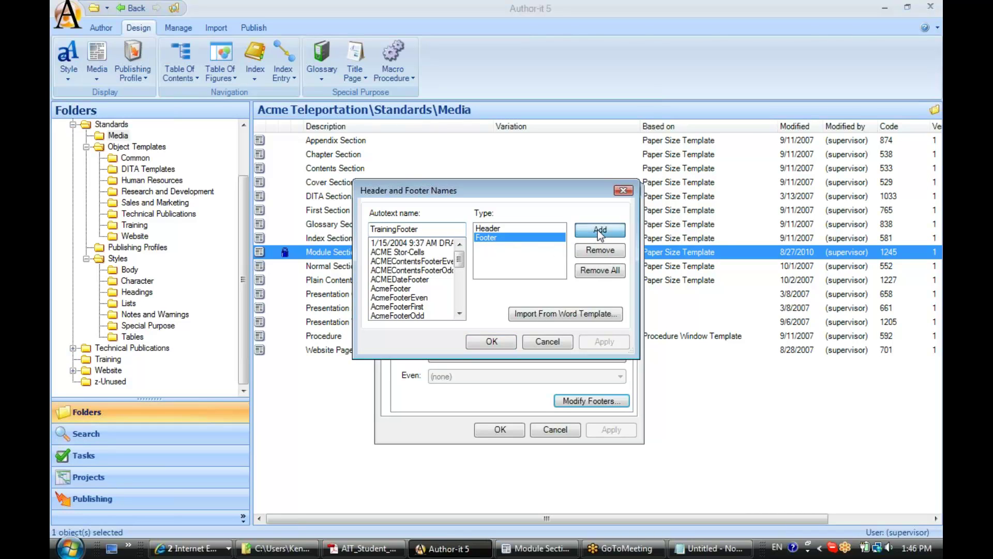
{"action": "left_click", "coordinate": [492, 342]}
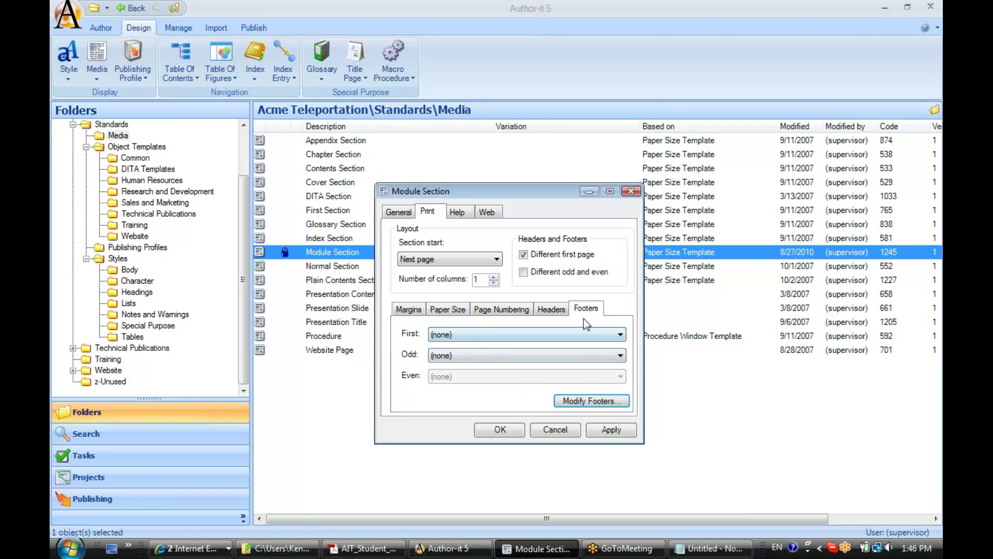
Set the Module Section's First and Odd footers to TrainingFooter and save the properties.
{"action": "left_click", "coordinate": [619, 336]}
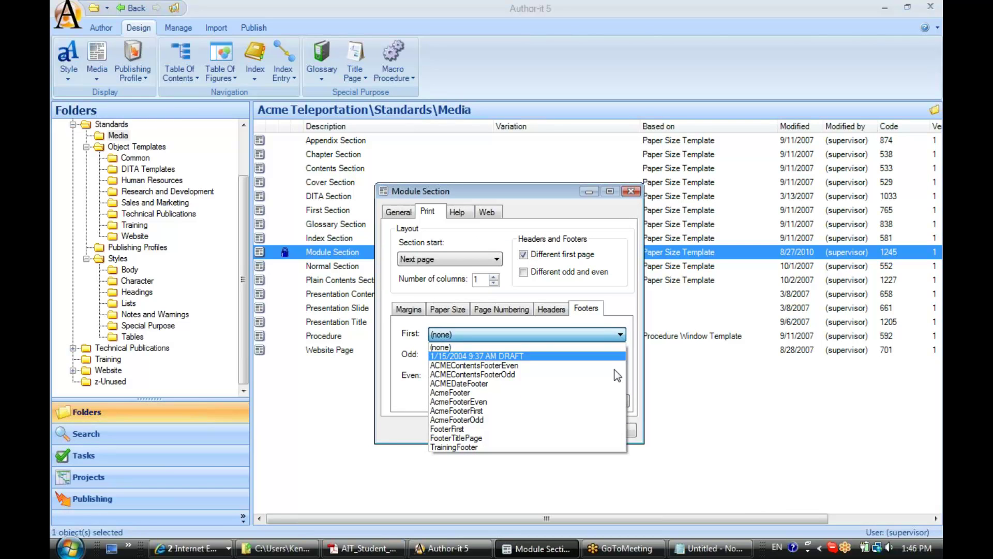
{"action": "left_click", "coordinate": [609, 446]}
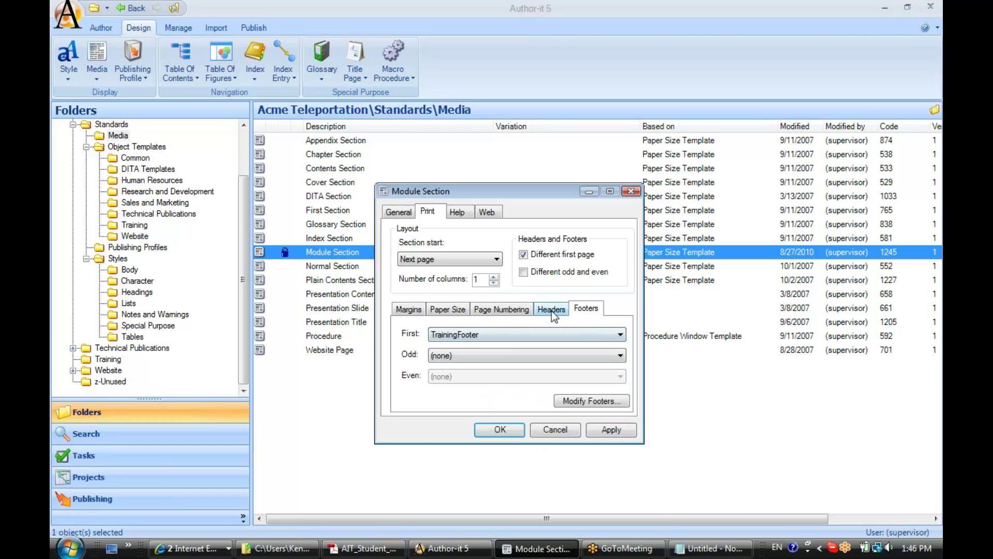
{"action": "left_click", "coordinate": [553, 310]}
{"action": "left_click", "coordinate": [594, 336]}
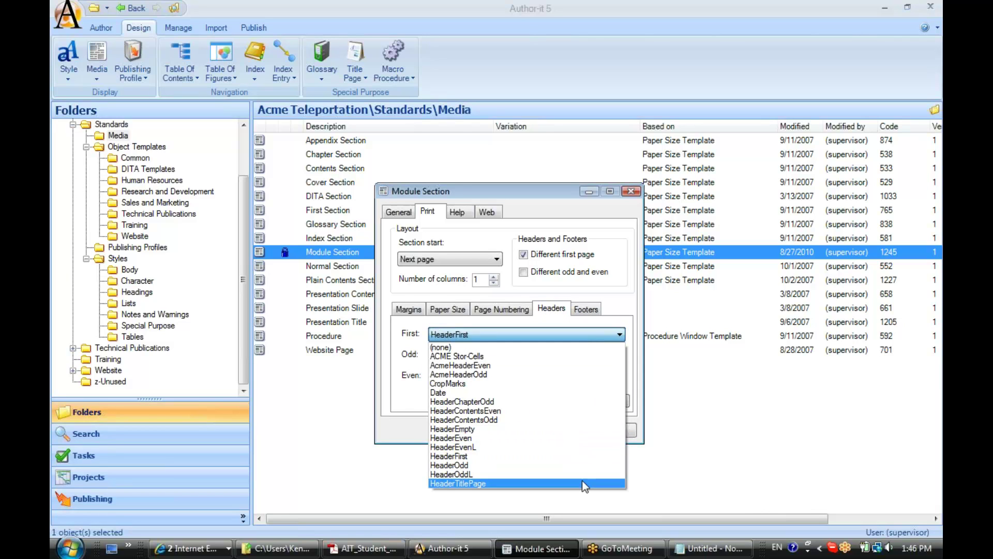
{"action": "left_click", "coordinate": [586, 310]}
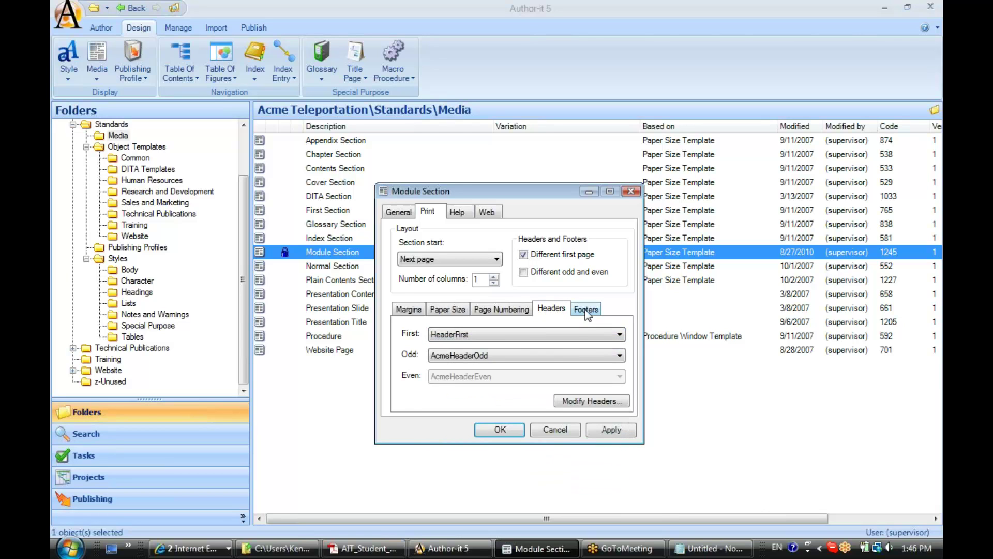
{"action": "left_click", "coordinate": [587, 309]}
{"action": "left_click", "coordinate": [621, 340]}
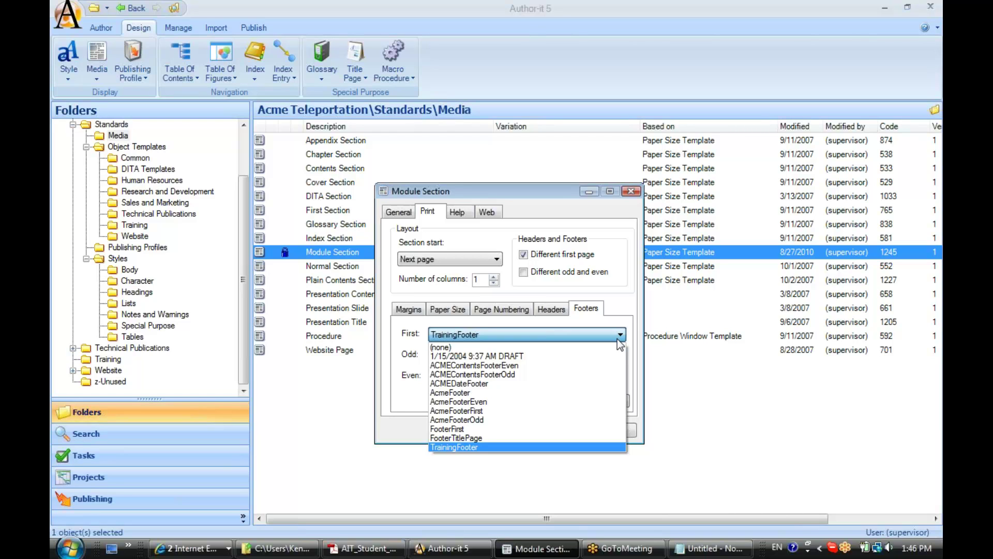
{"action": "left_click", "coordinate": [619, 341]}
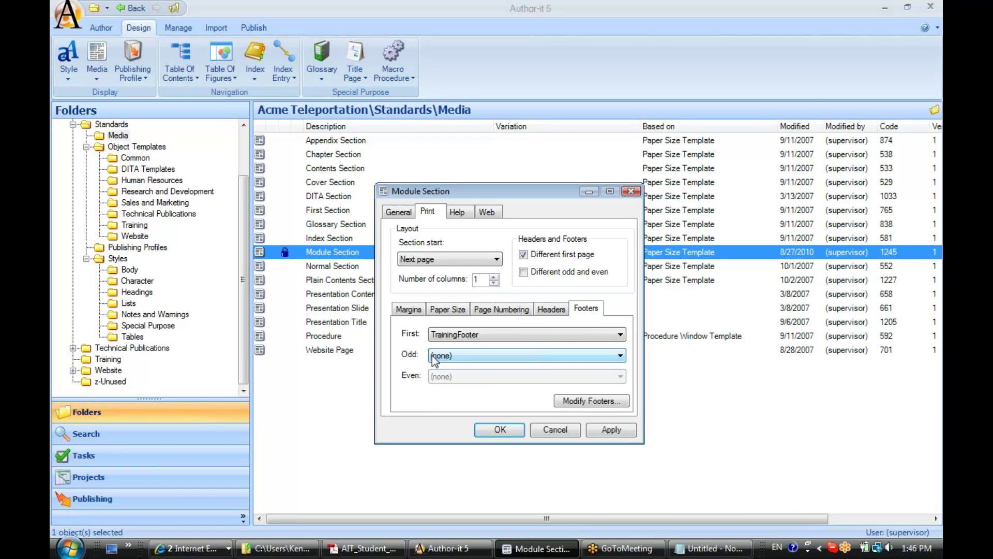
{"action": "left_click", "coordinate": [624, 357]}
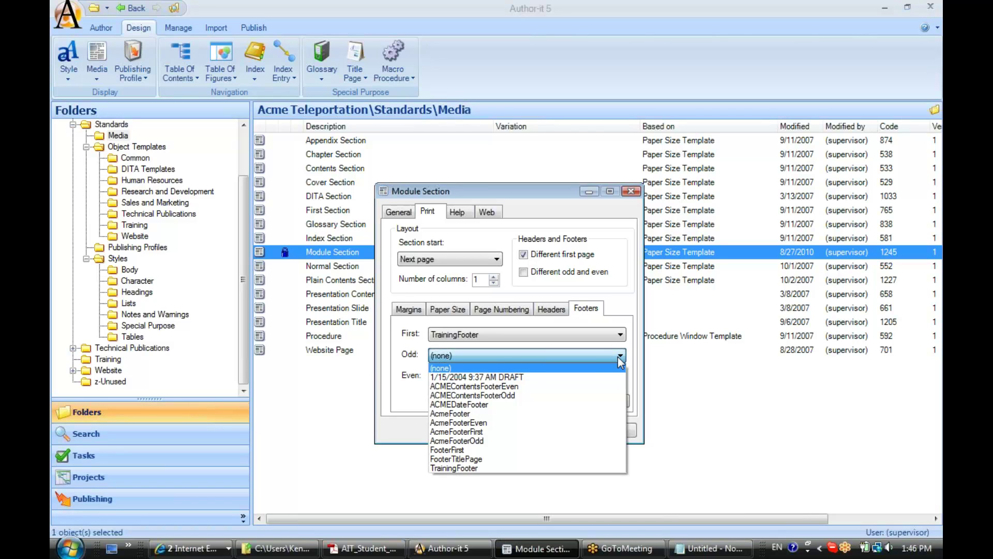
{"action": "left_click", "coordinate": [456, 469]}
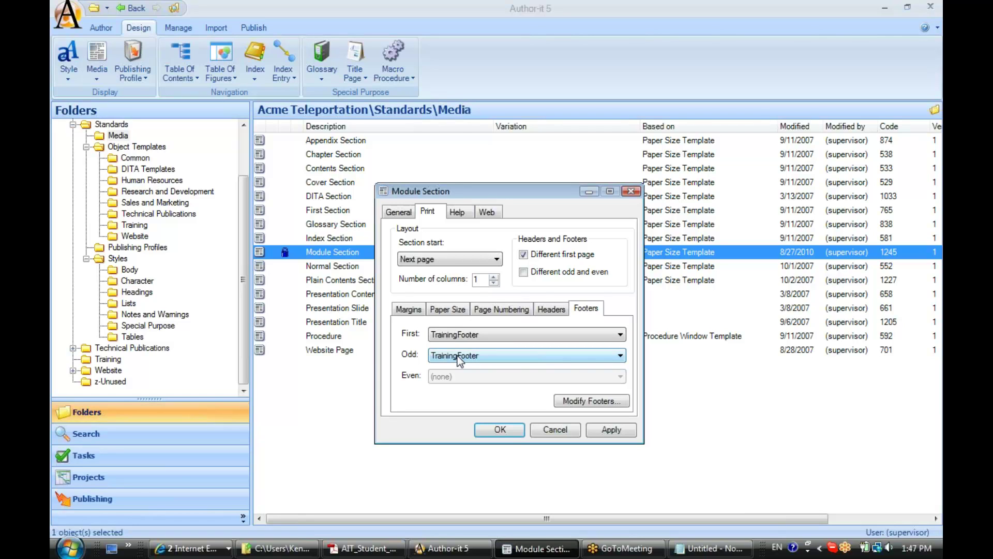
{"action": "left_click", "coordinate": [500, 429]}
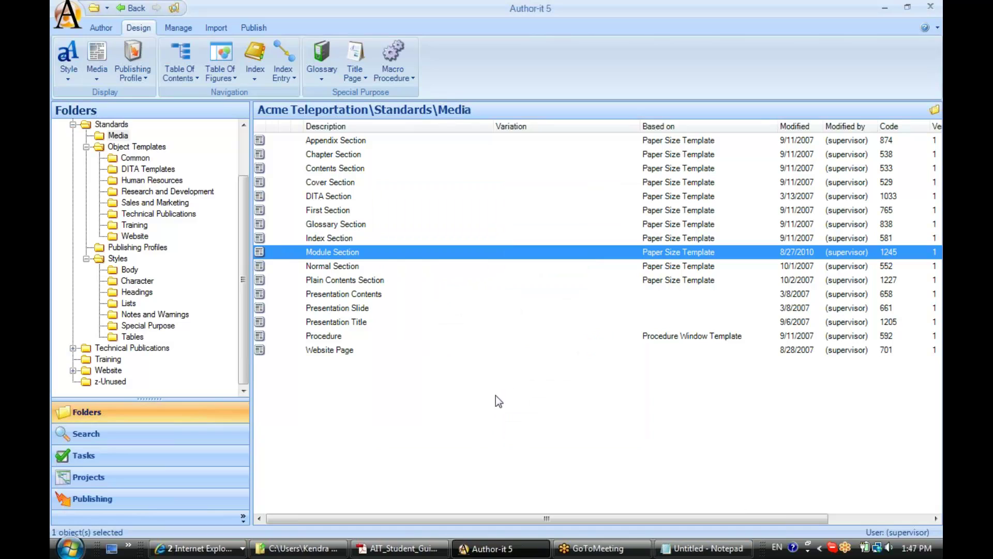
Publish the Teleportation Training Manual from the Training folder to a Word document.
{"action": "left_click", "coordinate": [109, 360]}
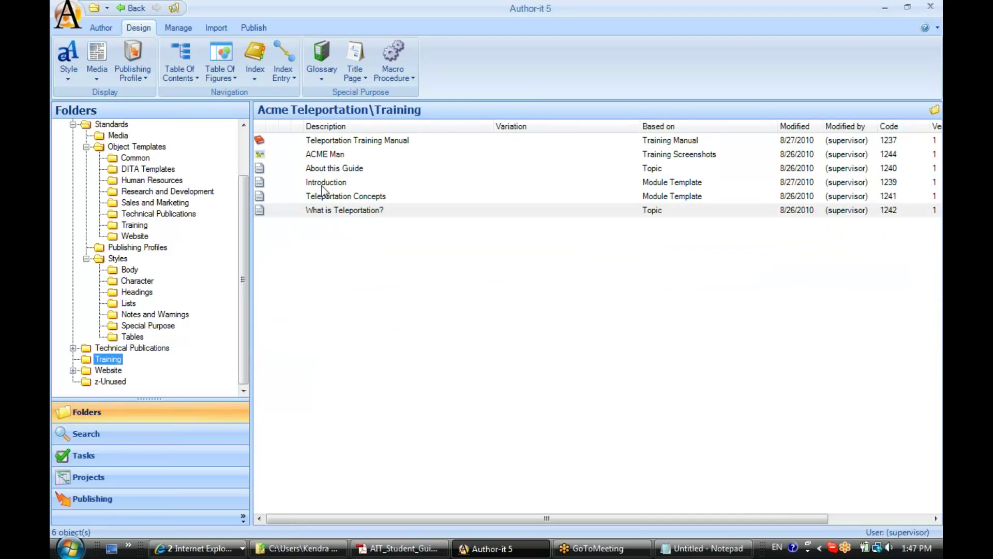
{"action": "left_click", "coordinate": [308, 142]}
{"action": "right_click", "coordinate": [308, 142]}
{"action": "mouse_move", "coordinate": [382, 280]}
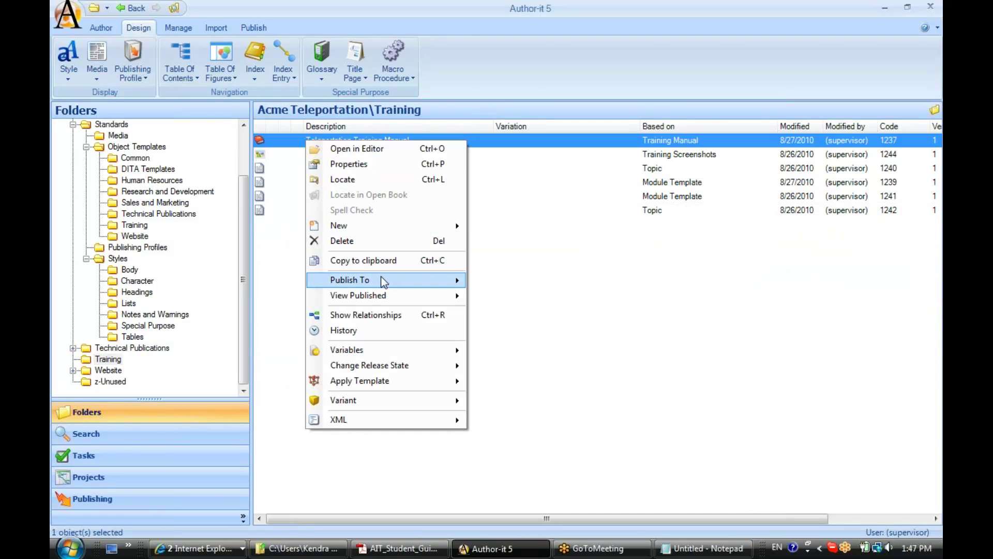
{"action": "left_click", "coordinate": [507, 311]}
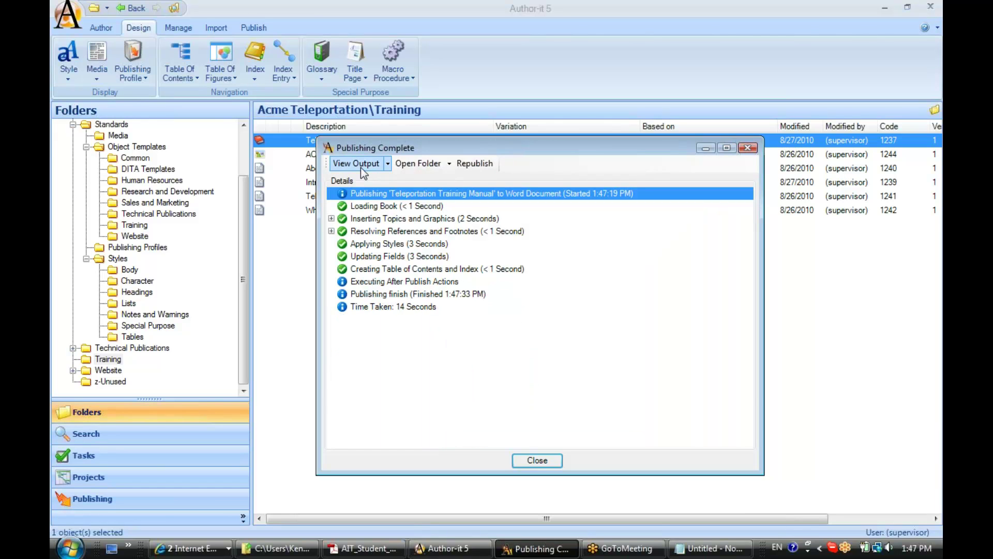
View the published manual in Word, paging to the end and back to Module A Introduction.
{"action": "left_click", "coordinate": [356, 164]}
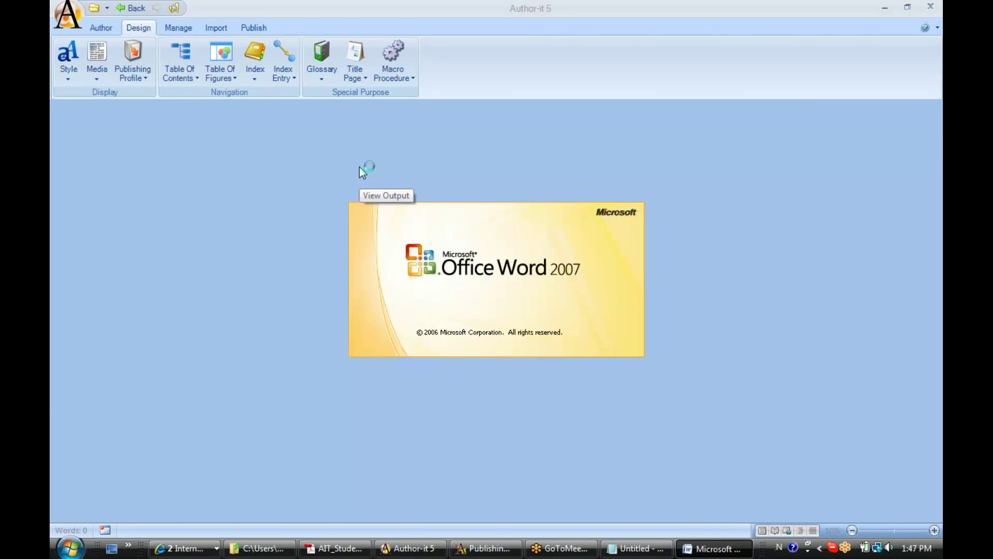
{"action": "key", "text": "Page_Down"}
{"action": "key", "text": "Page_Down"}
{"action": "key", "text": "Page_Down"}
{"action": "key", "text": "Page_Down"}
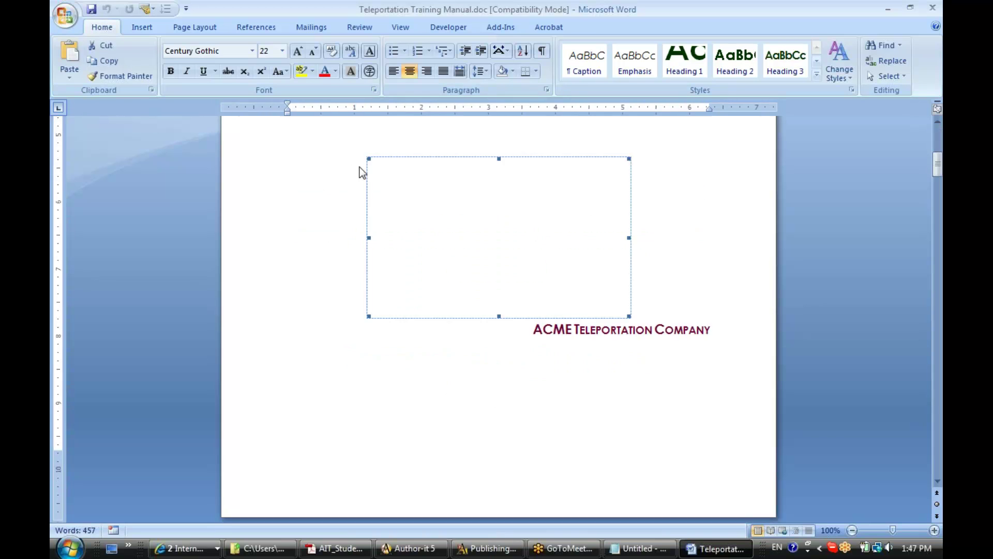
{"action": "key", "text": "Page_Down"}
{"action": "key", "text": "Page_Down"}
{"action": "key", "text": "Page_Down"}
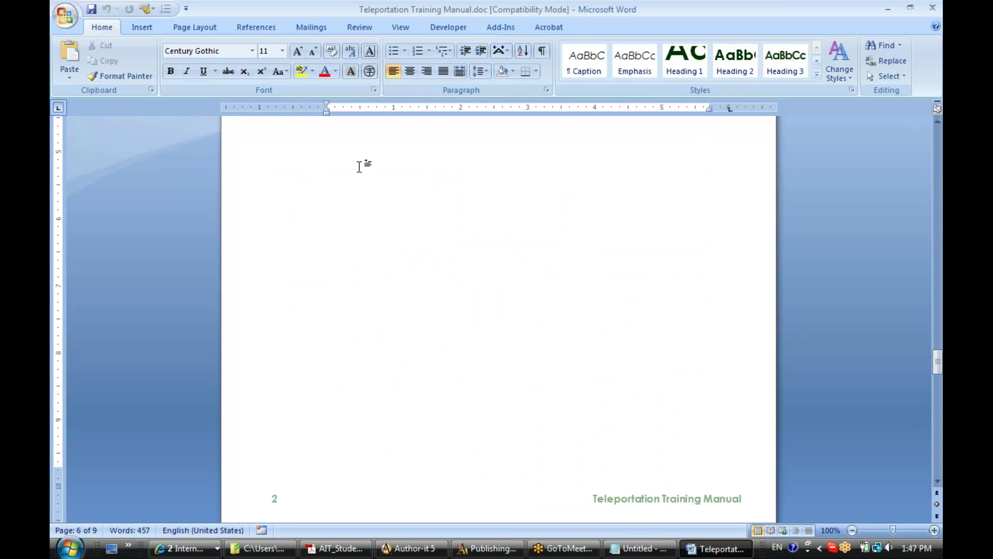
{"action": "left_click", "coordinate": [934, 483]}
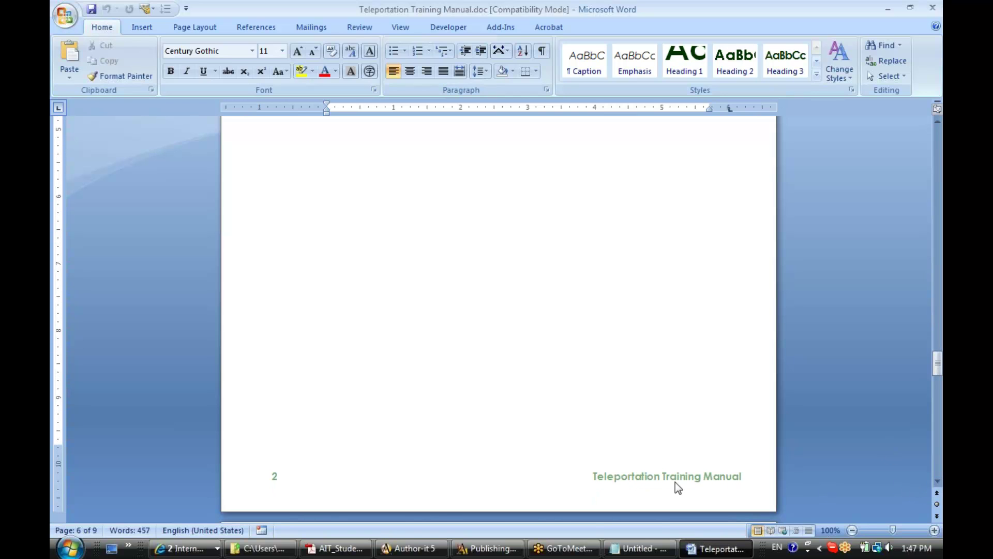
{"action": "key", "text": "Page_Down"}
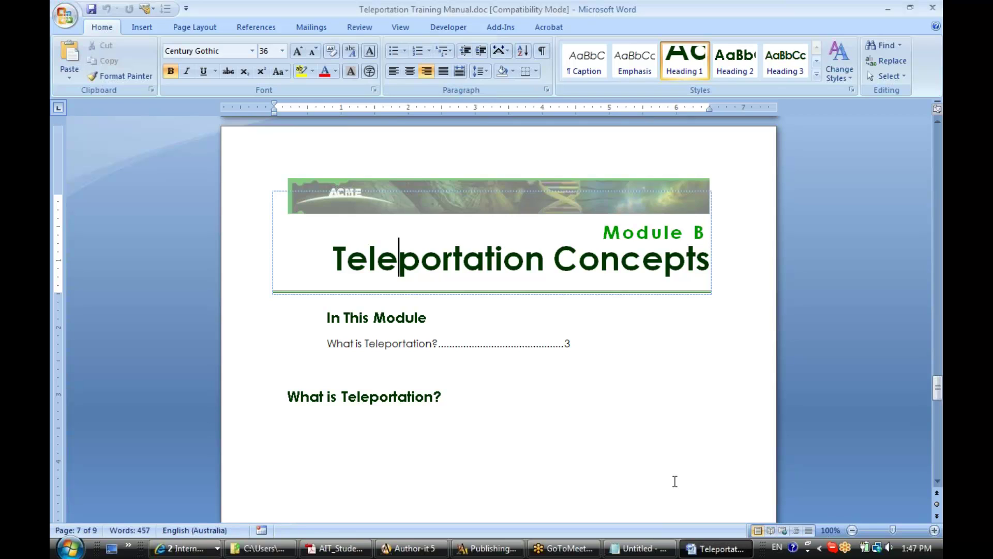
{"action": "key", "text": "Page_Down"}
{"action": "key", "text": "Page_Down"}
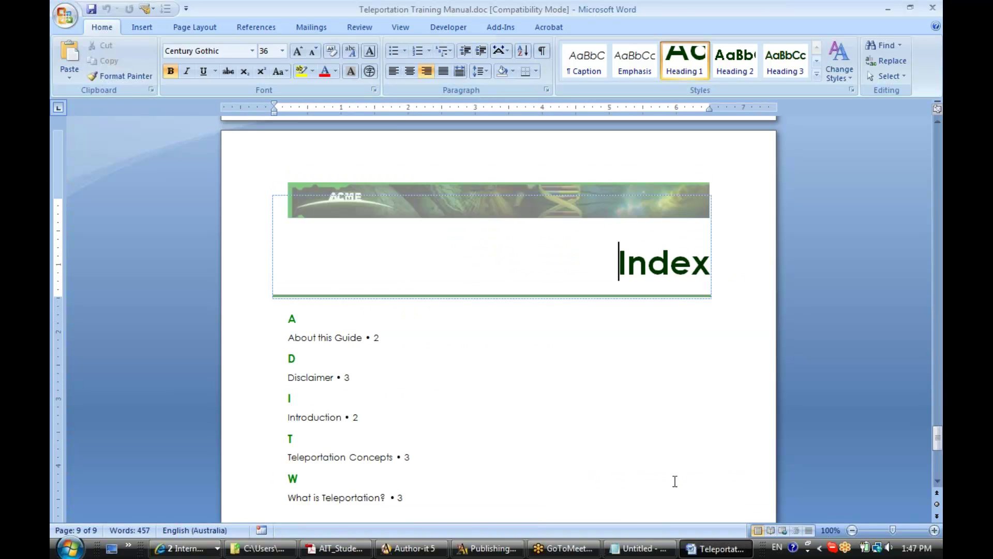
{"action": "key", "text": "Page_Down"}
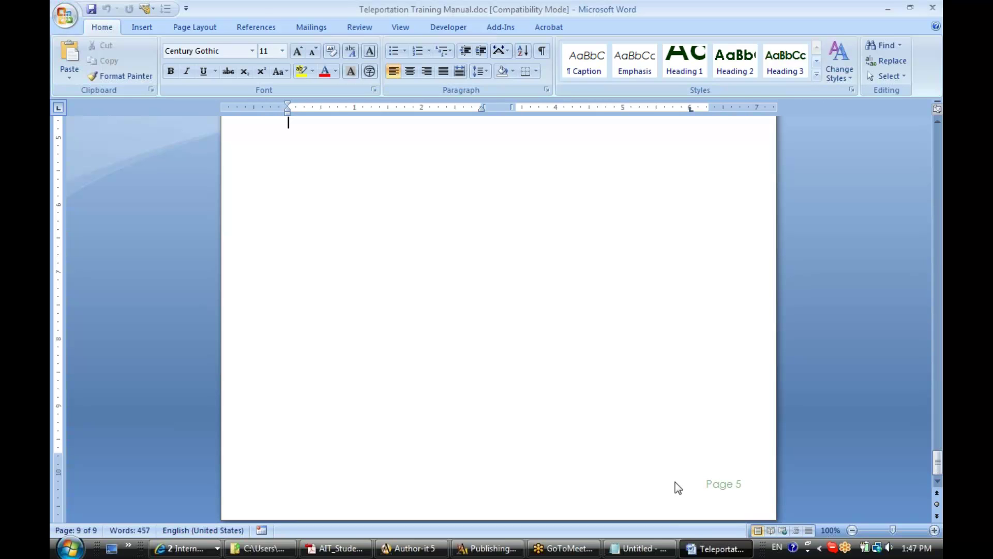
{"action": "key", "text": "Page_Up"}
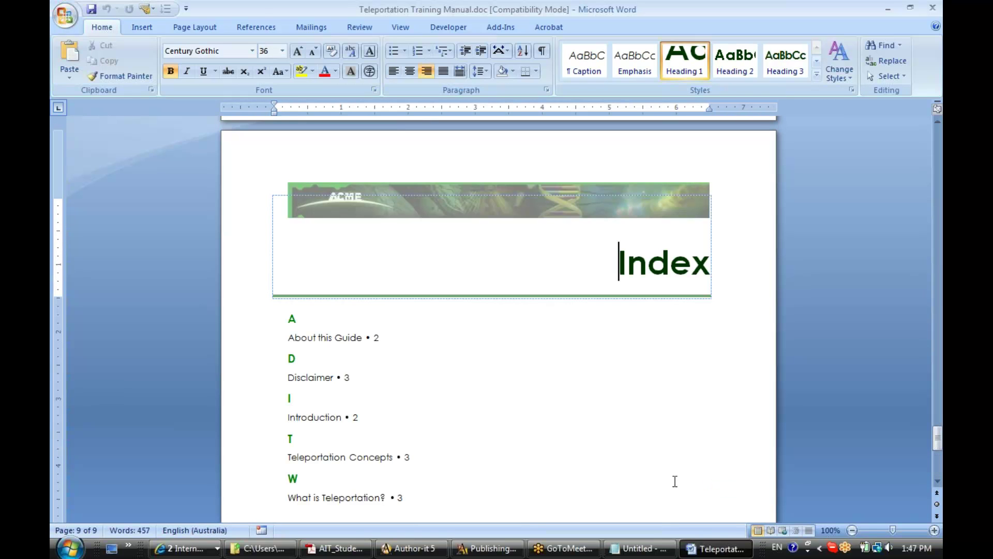
{"action": "key", "text": "Page_Up"}
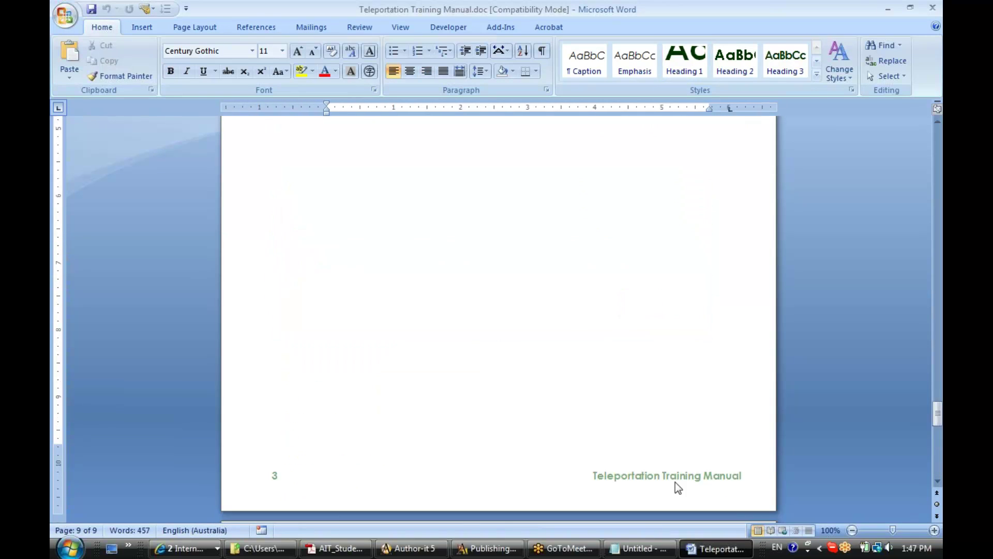
{"action": "key", "text": "Page_Up"}
{"action": "key", "text": "Page_Up"}
{"action": "key", "text": "Page_Up"}
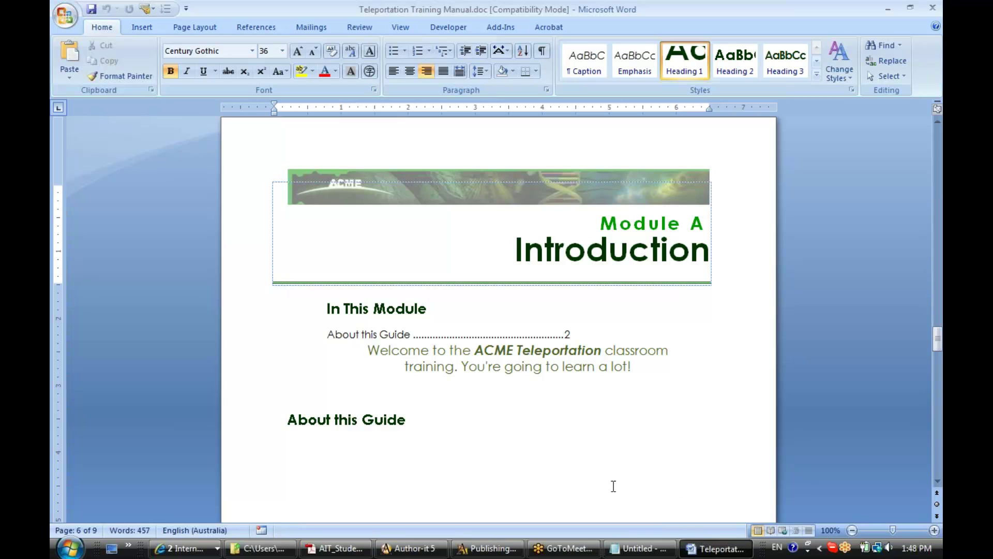
Delete the ACME banner picture from the Introduction page header.
{"action": "double_click", "coordinate": [392, 173]}
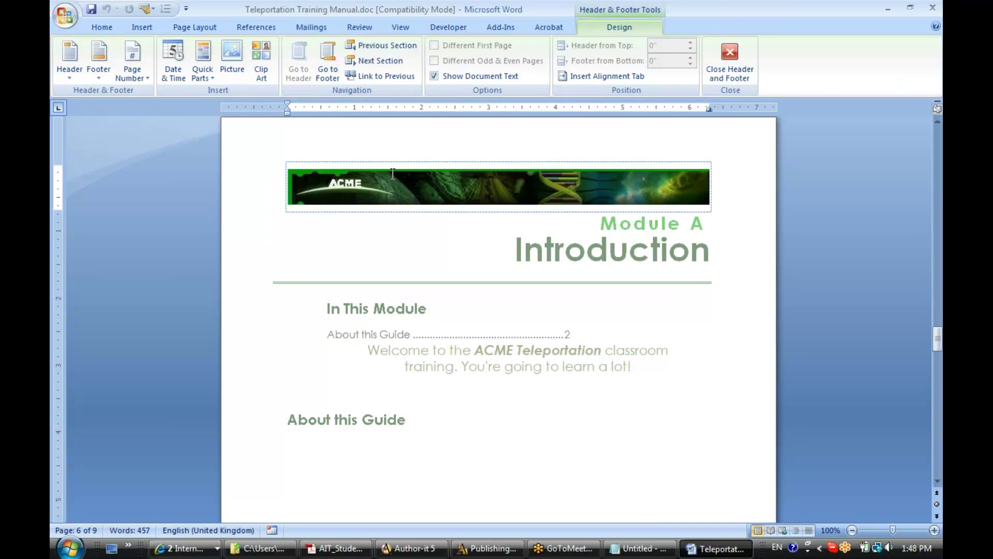
{"action": "left_click", "coordinate": [394, 178]}
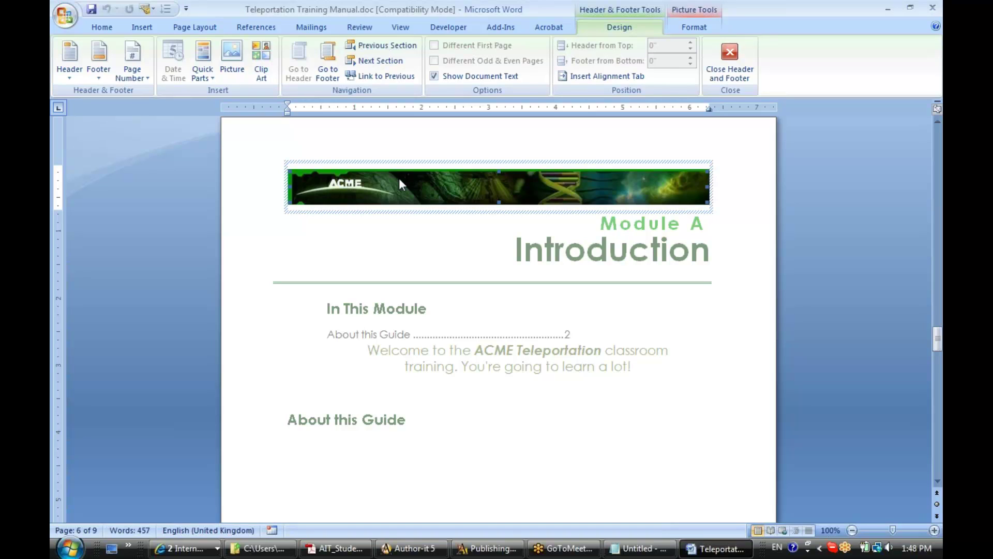
{"action": "key", "text": "Delete"}
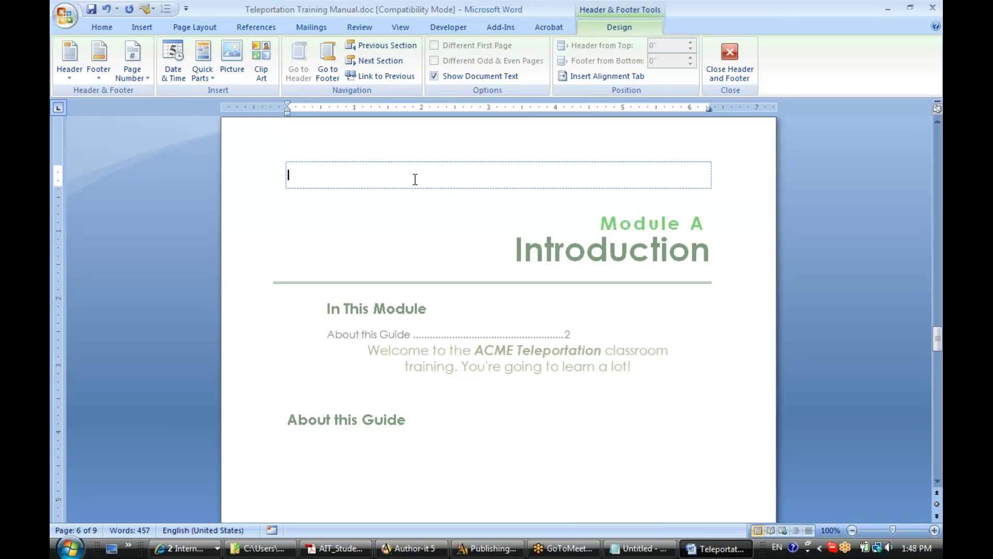
Insert backpacks.jpg from C:\Program Files\Author-it 5\Graphics into the header.
{"action": "left_click", "coordinate": [233, 61]}
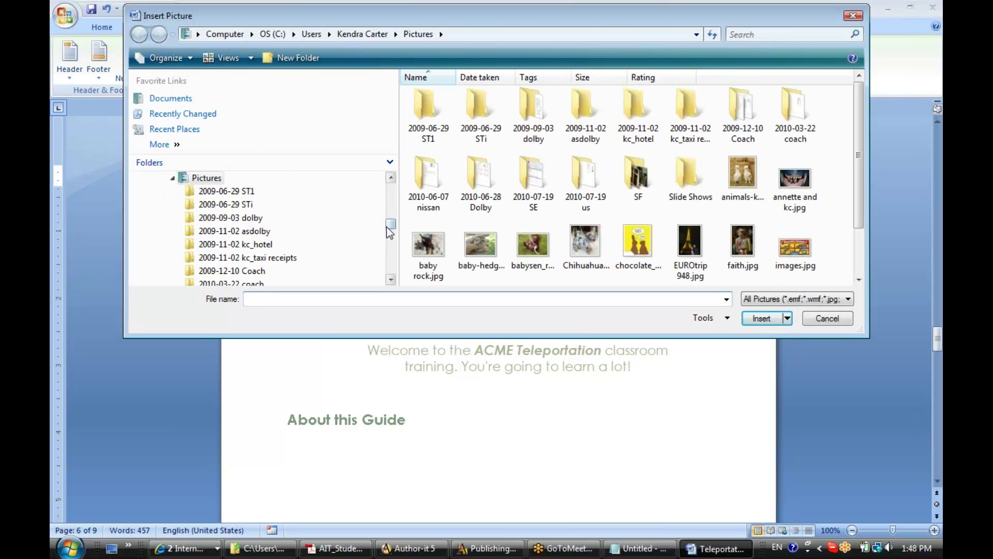
{"action": "left_click_drag", "start_coordinate": [390, 266], "coordinate": [390, 189]}
{"action": "left_click", "coordinate": [191, 231]}
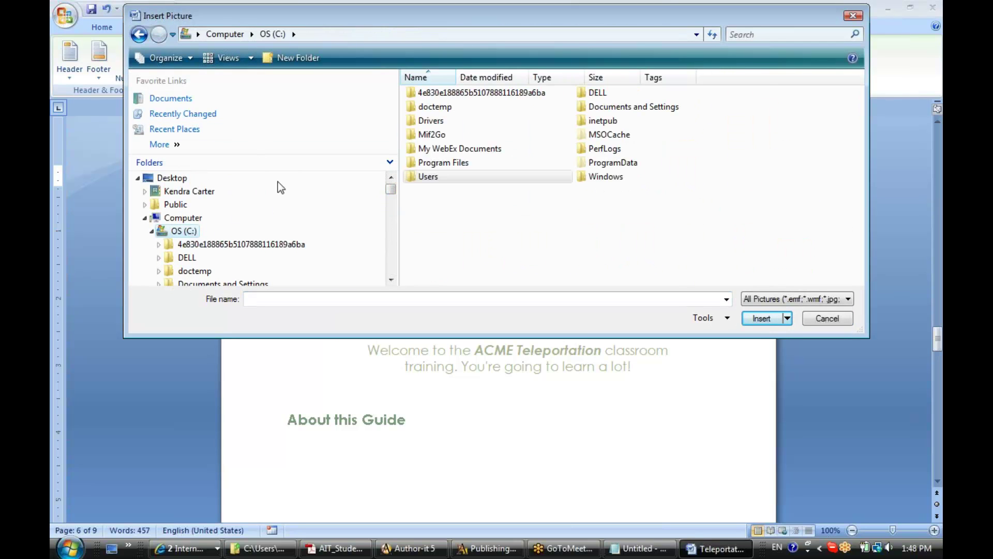
{"action": "double_click", "coordinate": [458, 163]}
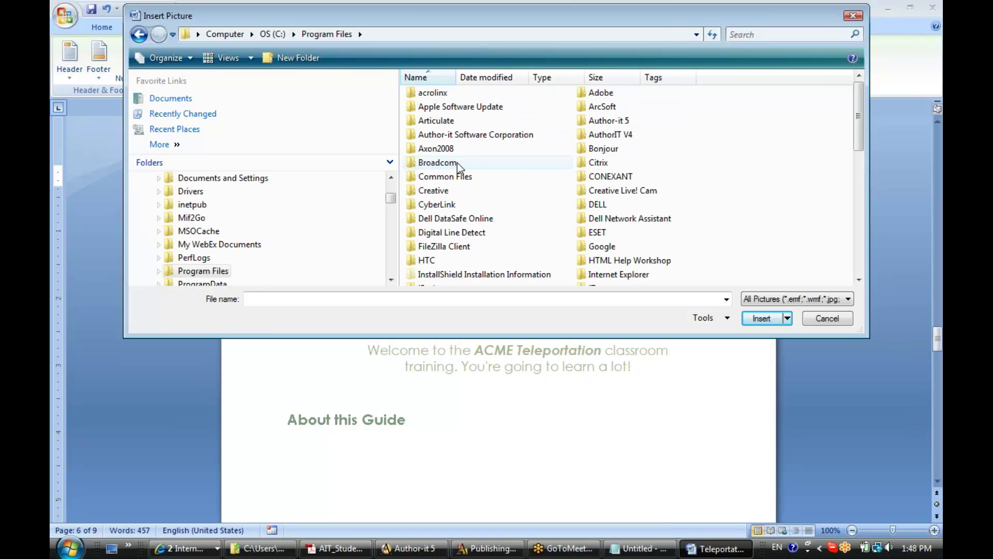
{"action": "double_click", "coordinate": [590, 124]}
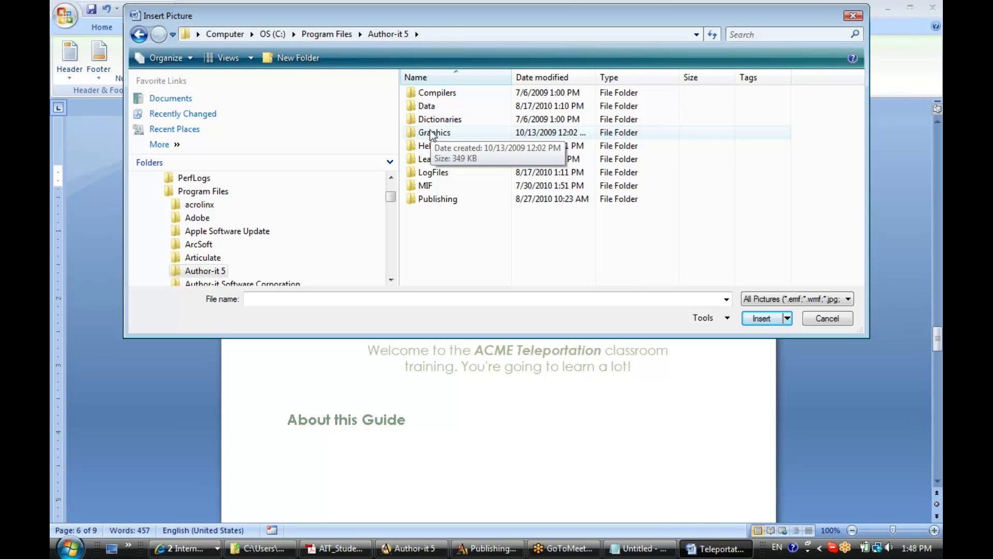
{"action": "double_click", "coordinate": [433, 133]}
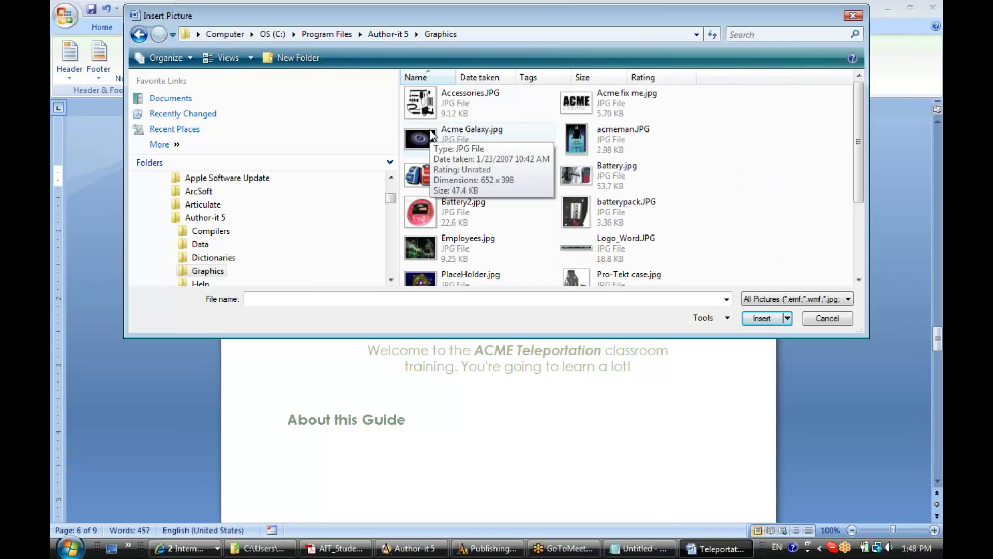
{"action": "left_click", "coordinate": [421, 182]}
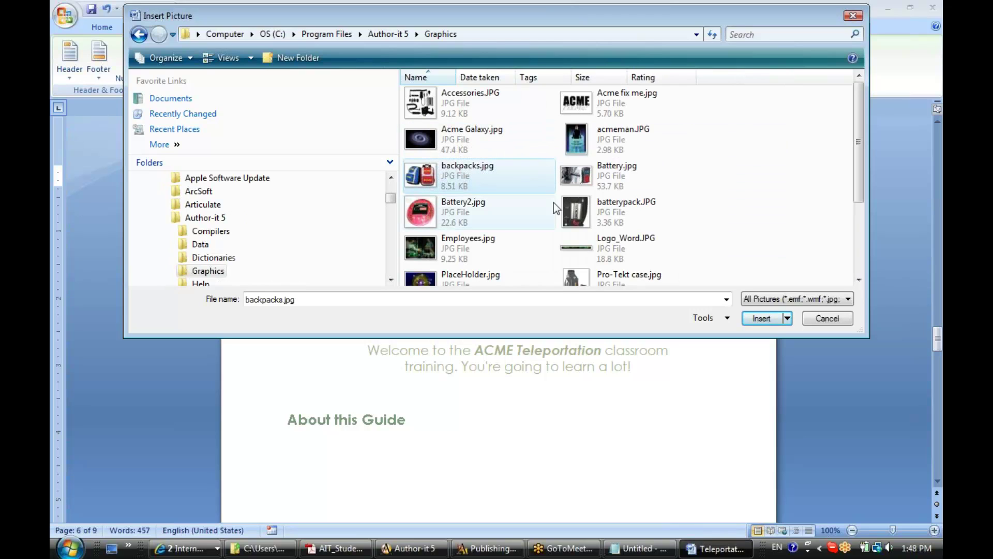
{"action": "left_click", "coordinate": [761, 319]}
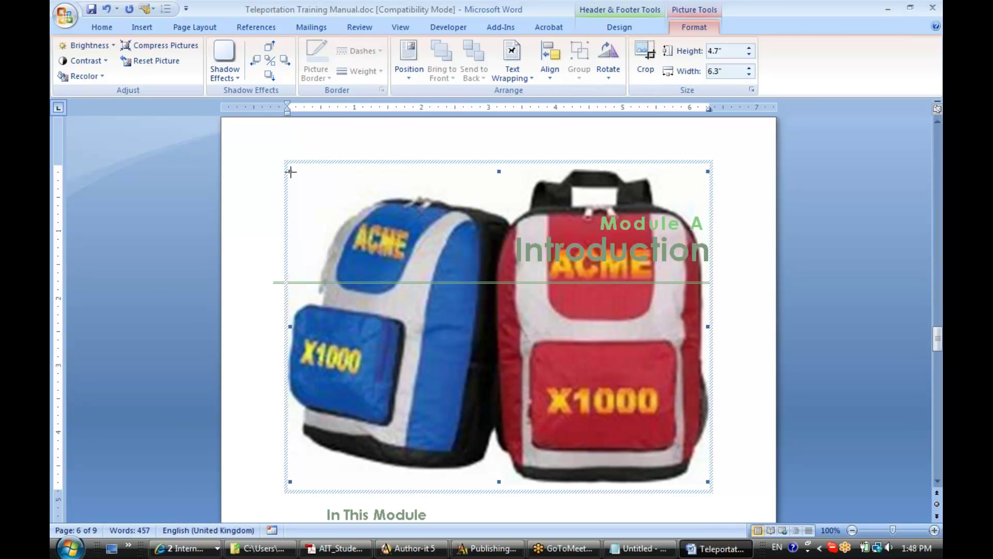
Shrink the backpacks picture and add the tagline 'The future of time travel!' after it.
{"action": "left_click_drag", "start_coordinate": [290, 173], "coordinate": [467, 327]}
{"action": "left_click", "coordinate": [382, 206]}
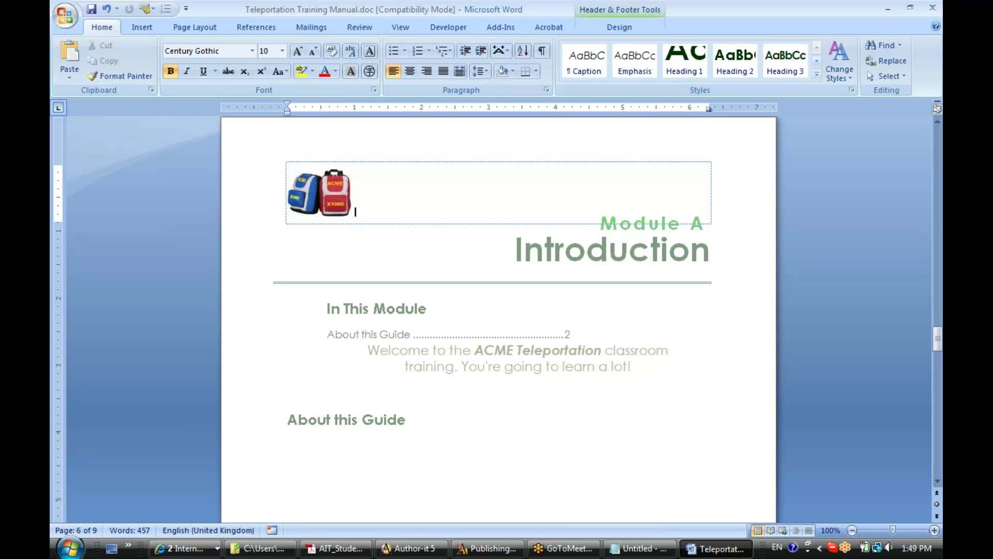
{"action": "type", "text": "The future of time travel!"}
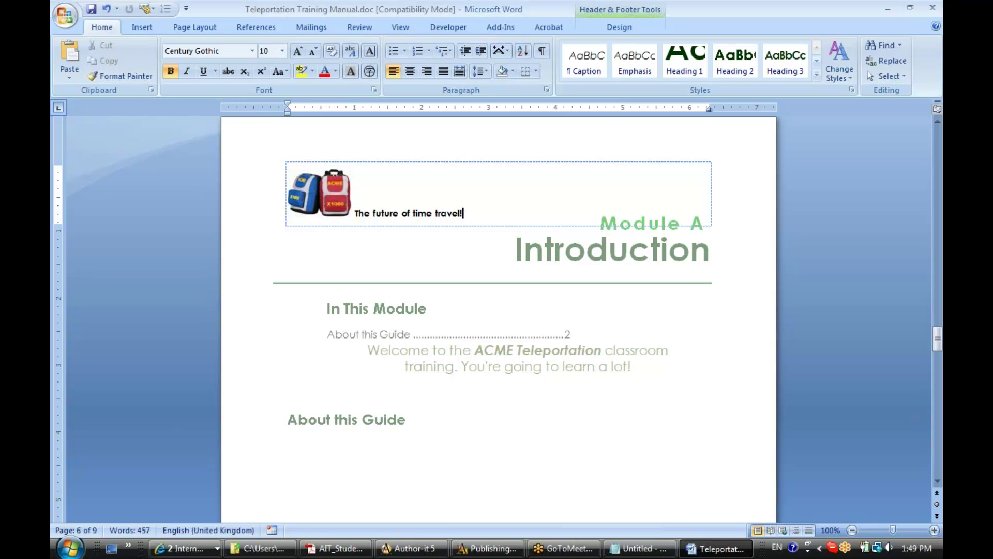
{"action": "left_click", "coordinate": [337, 197]}
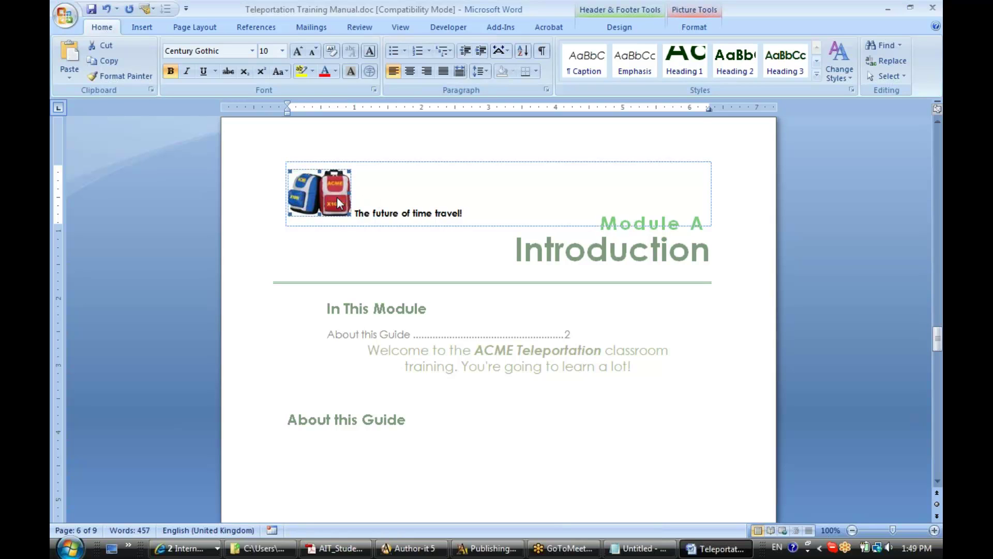
{"action": "left_click", "coordinate": [469, 211]}
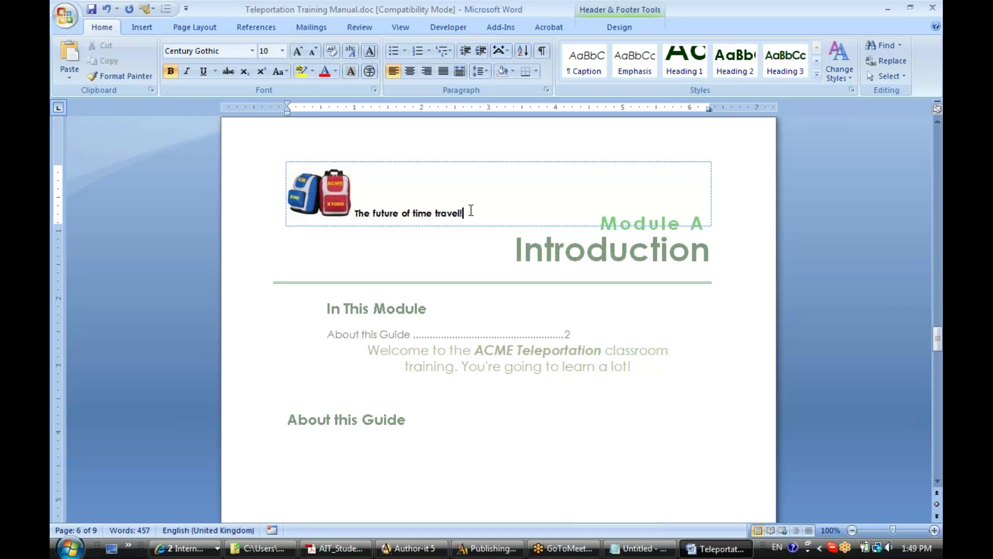
{"action": "left_click", "coordinate": [330, 197]}
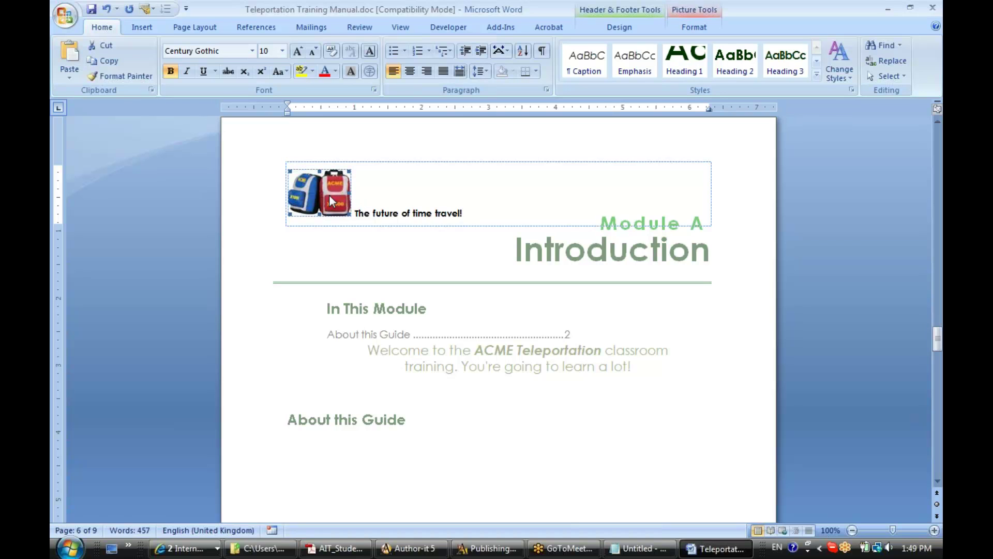
{"action": "left_click", "coordinate": [486, 212]}
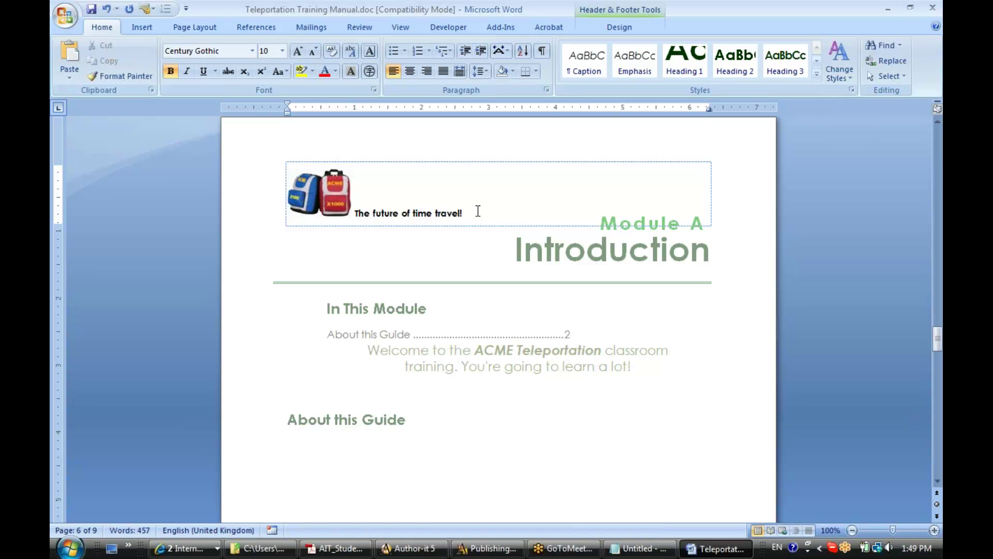
Save the header contents as AutoText entry TrainingHeader in the Acme.dot template.
{"action": "key", "text": "ctrl+a"}
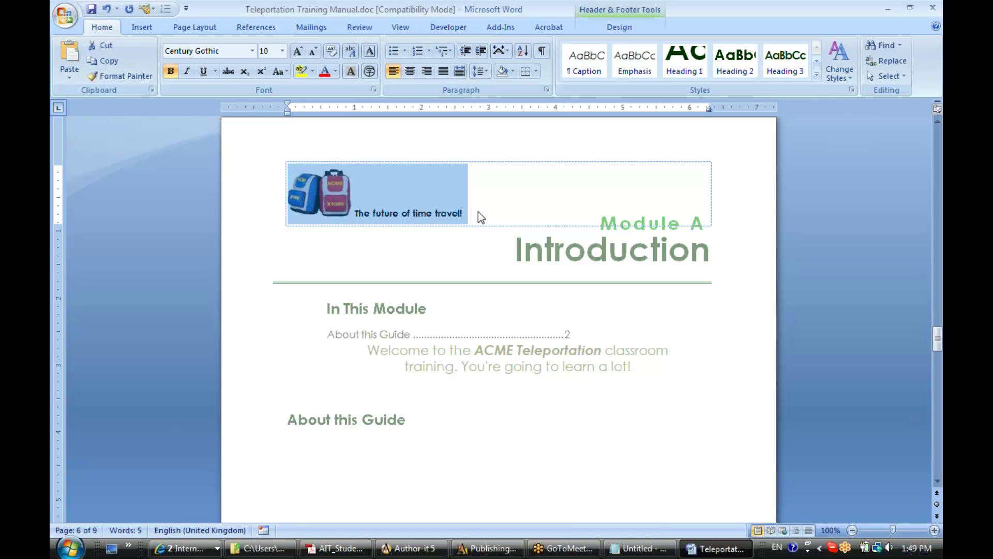
{"action": "left_click", "coordinate": [620, 32]}
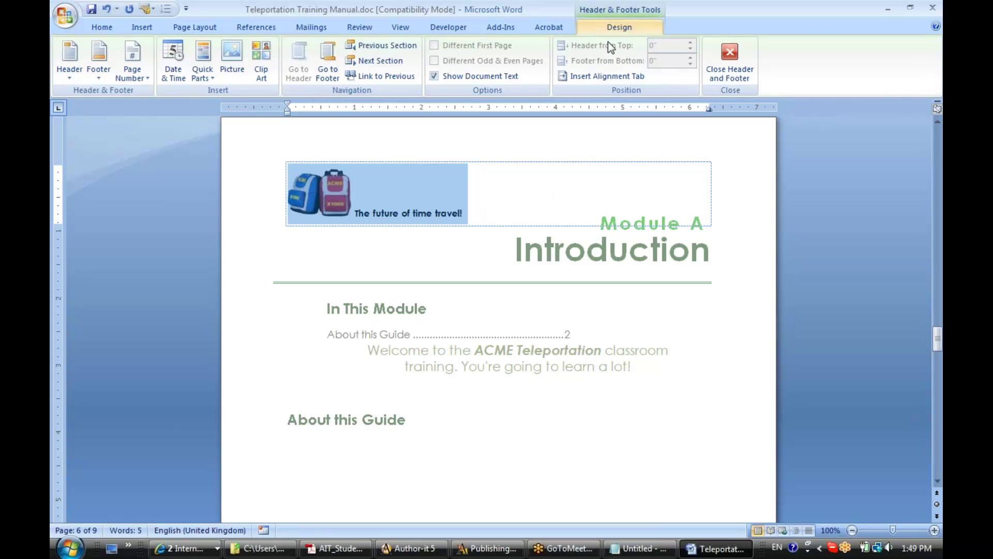
{"action": "left_click", "coordinate": [211, 78]}
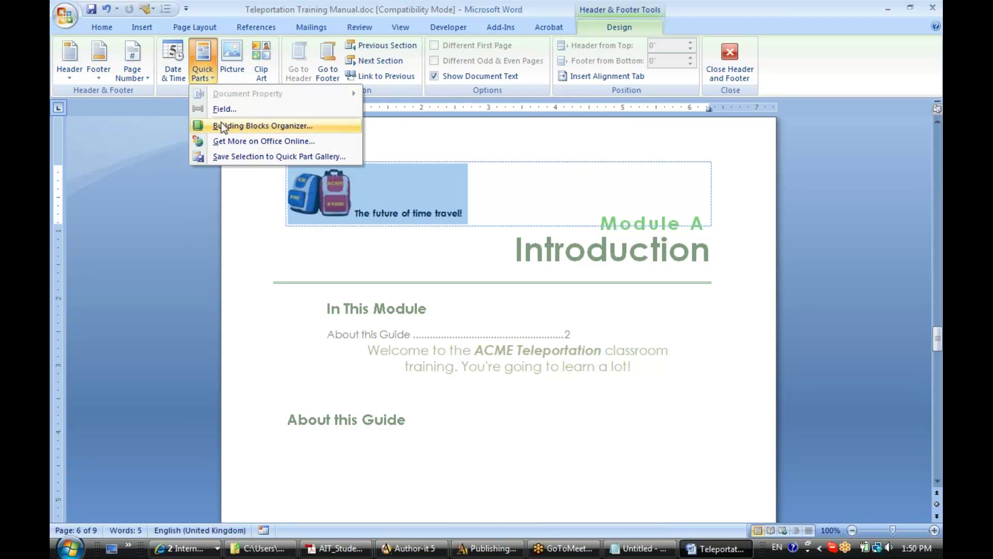
{"action": "left_click", "coordinate": [218, 155]}
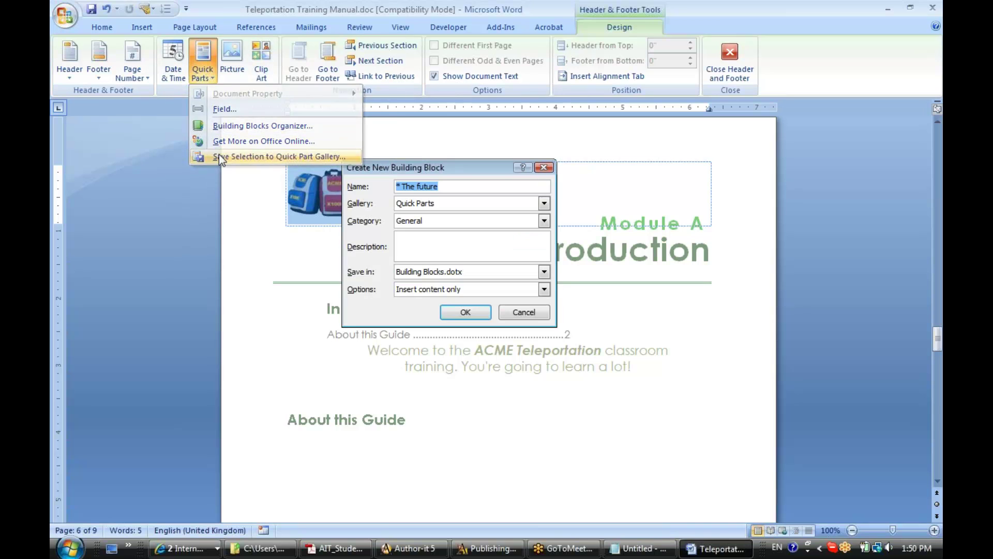
{"action": "type", "text": "TrainingHeader"}
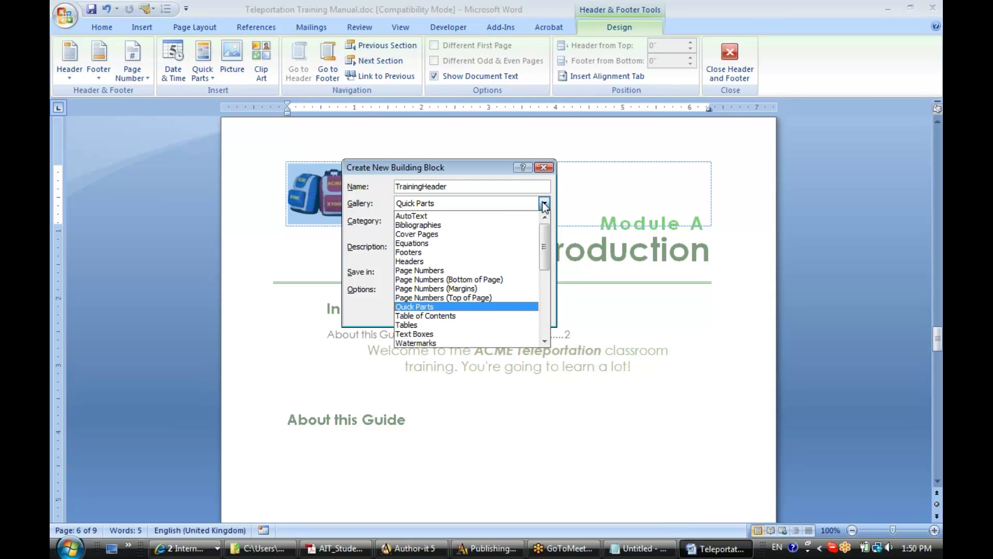
{"action": "left_click", "coordinate": [545, 204]}
{"action": "left_click", "coordinate": [420, 218]}
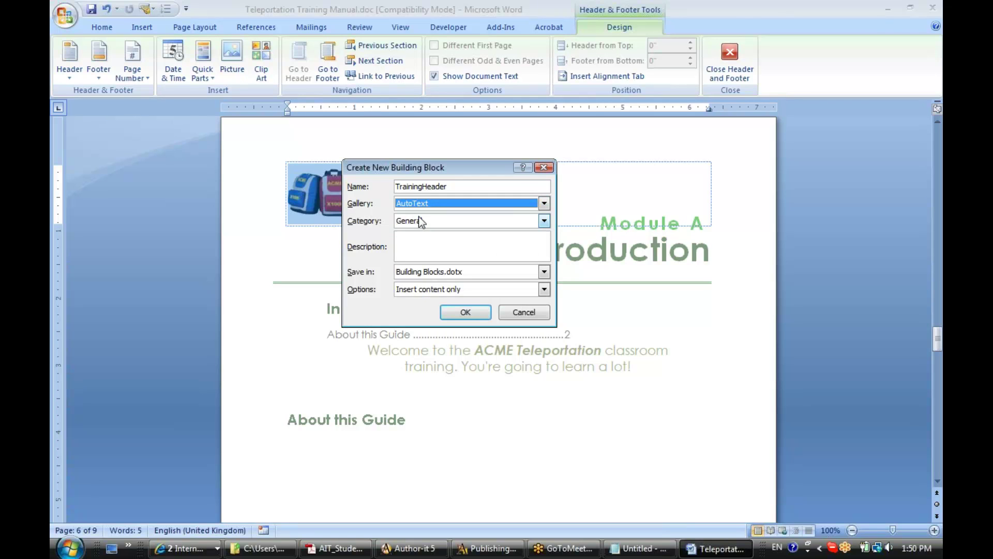
{"action": "left_click", "coordinate": [543, 272]}
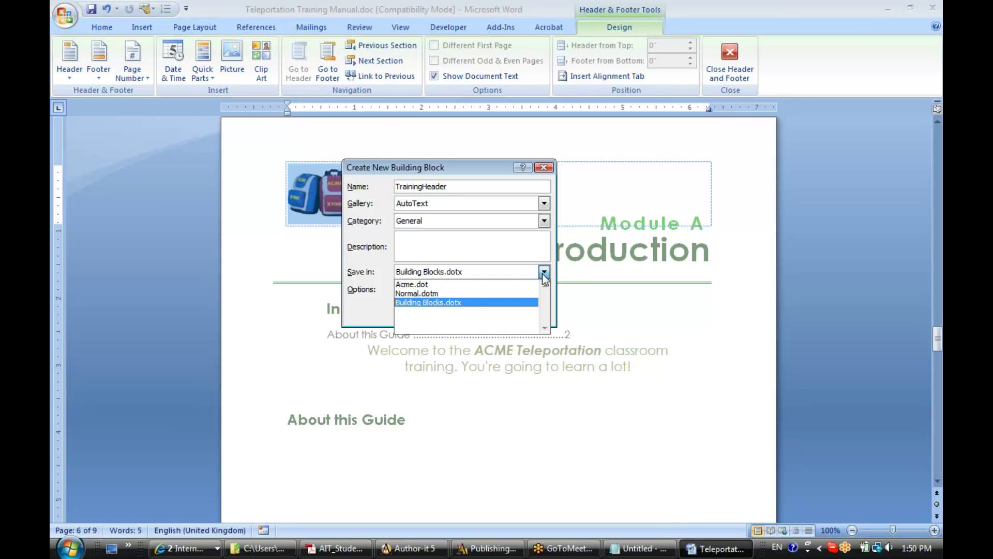
{"action": "left_click", "coordinate": [467, 283]}
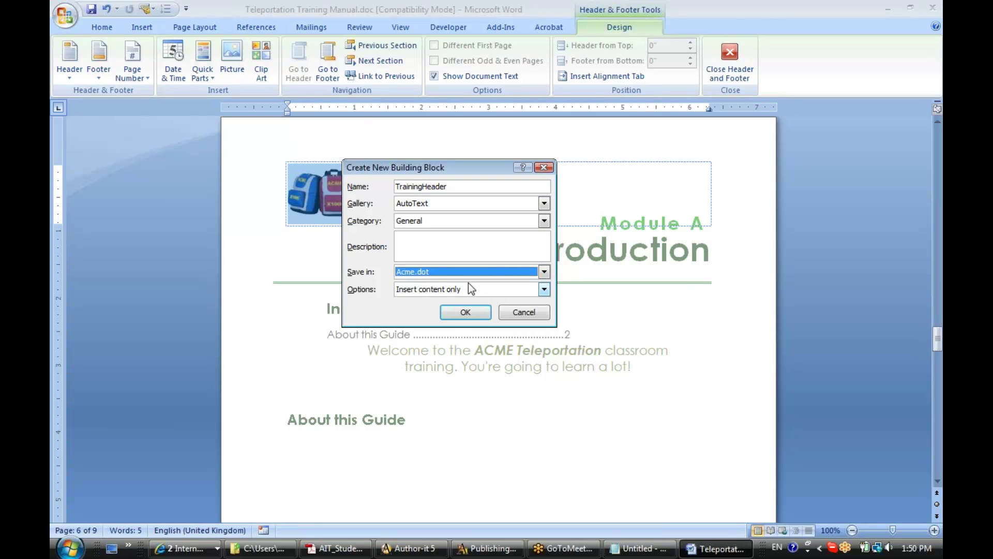
{"action": "left_click_drag", "start_coordinate": [462, 186], "coordinate": [375, 187]}
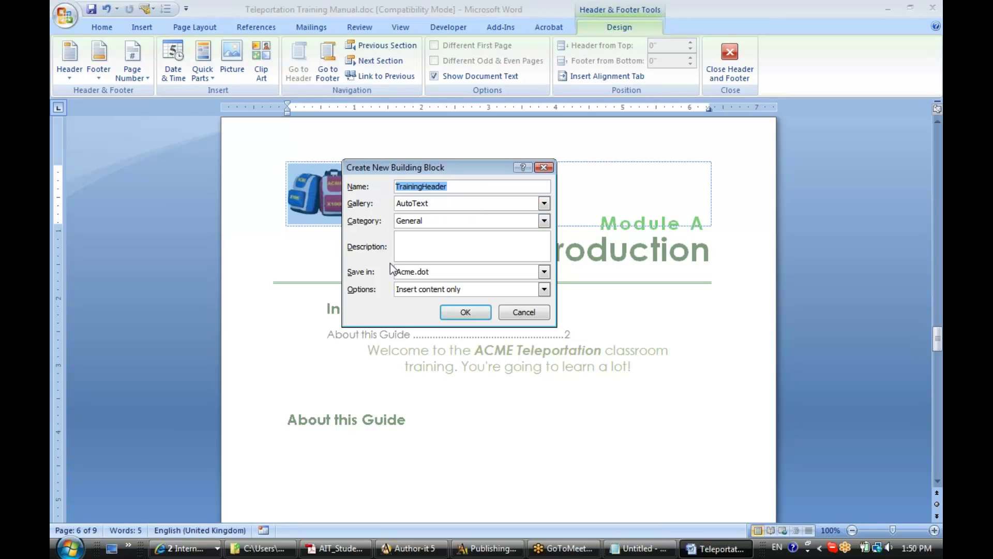
{"action": "left_click", "coordinate": [467, 312]}
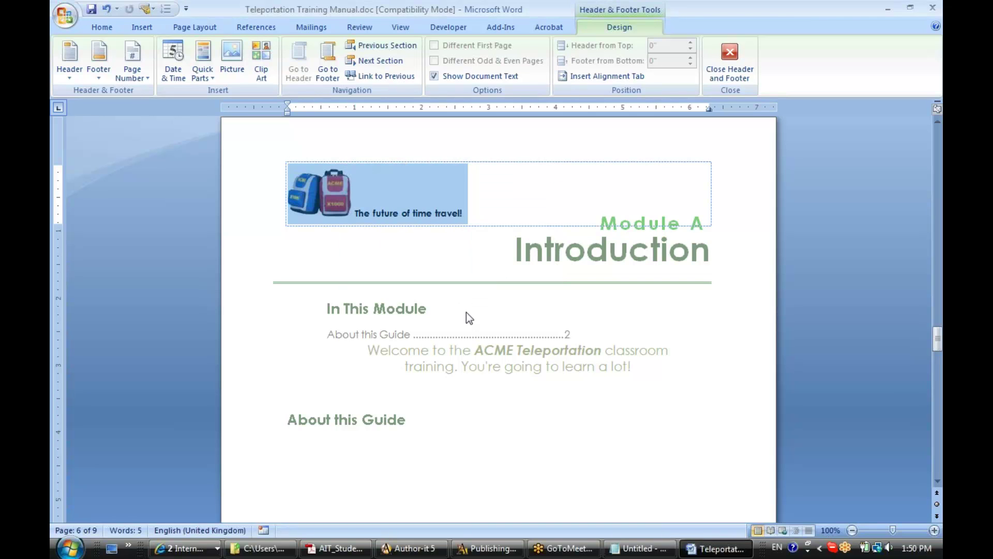
Save the document and confirm saving the Acme.dot template changes.
{"action": "left_click", "coordinate": [92, 9]}
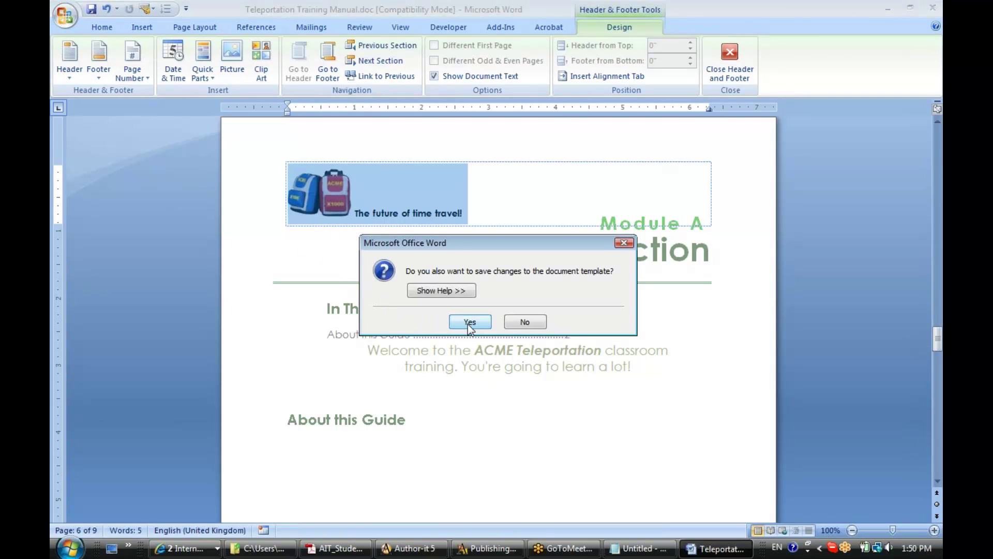
{"action": "left_click", "coordinate": [469, 325]}
{"action": "left_click", "coordinate": [470, 321]}
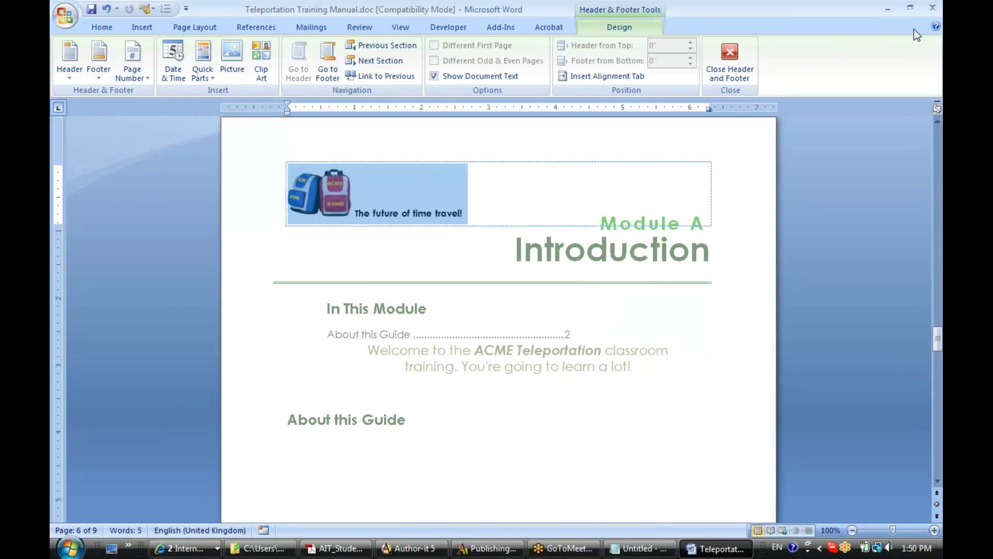
Close Word and open the Module Section's header settings under Standards\Media.
{"action": "left_click", "coordinate": [932, 9]}
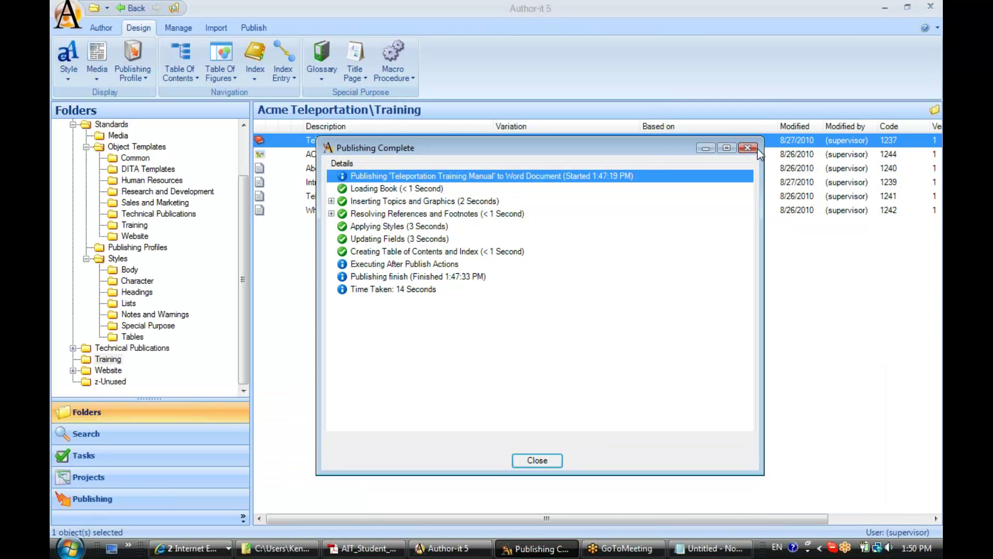
{"action": "left_click", "coordinate": [756, 150]}
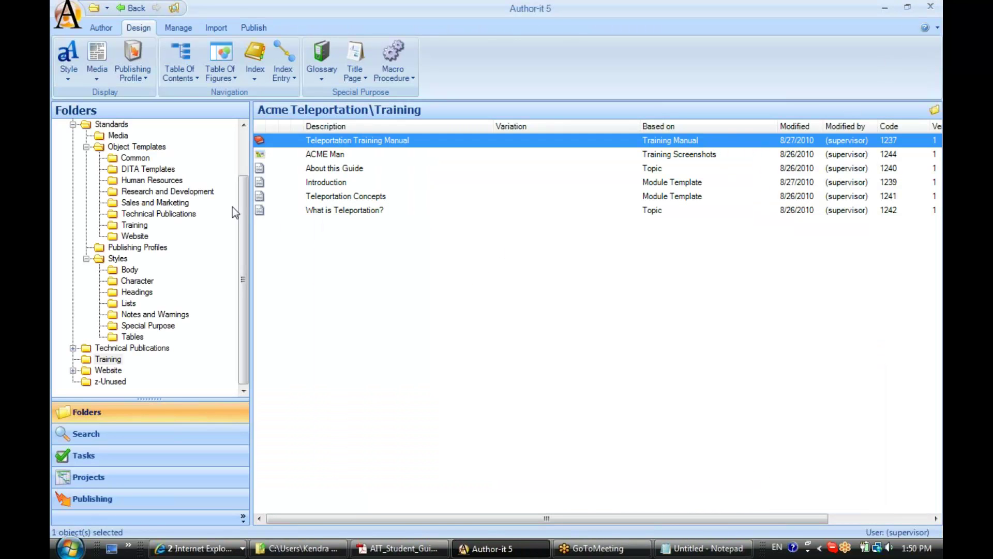
{"action": "left_click", "coordinate": [117, 137]}
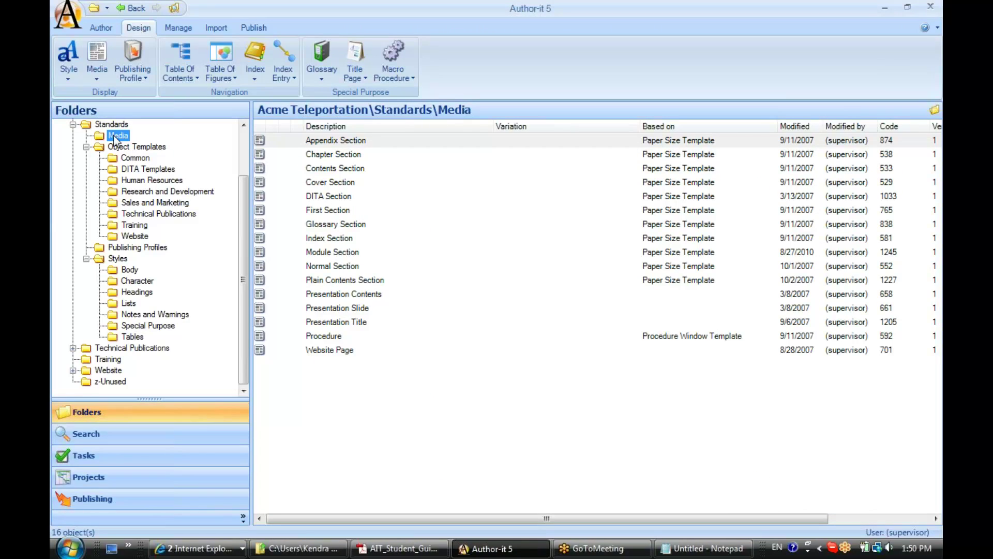
{"action": "double_click", "coordinate": [295, 253]}
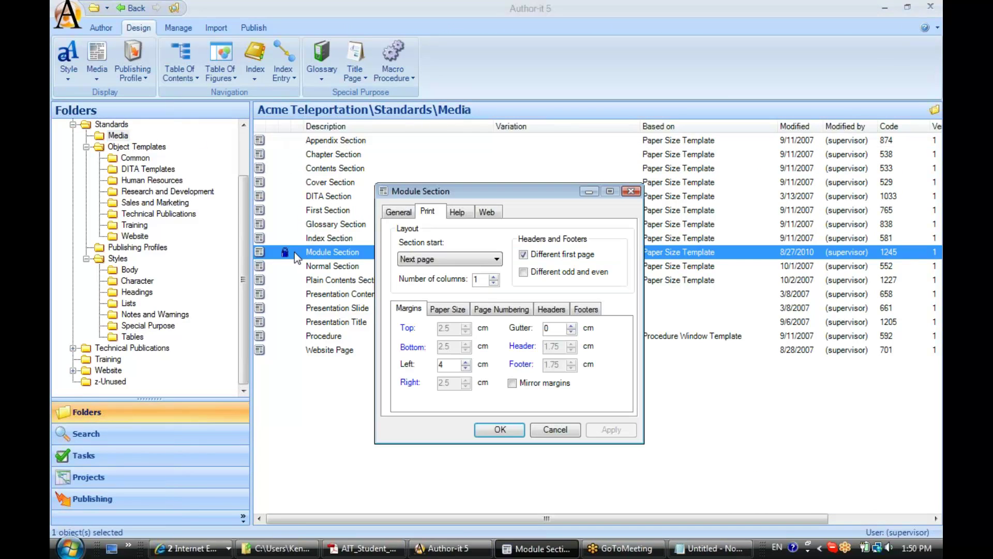
{"action": "left_click", "coordinate": [542, 310]}
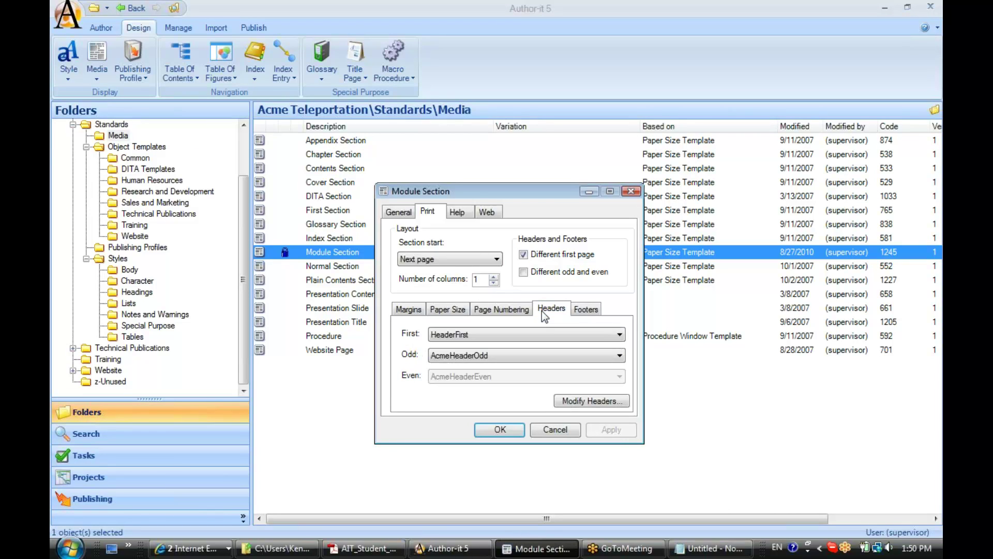
Add TrainingHeader to the autotext names as a Header type.
{"action": "left_click", "coordinate": [591, 403]}
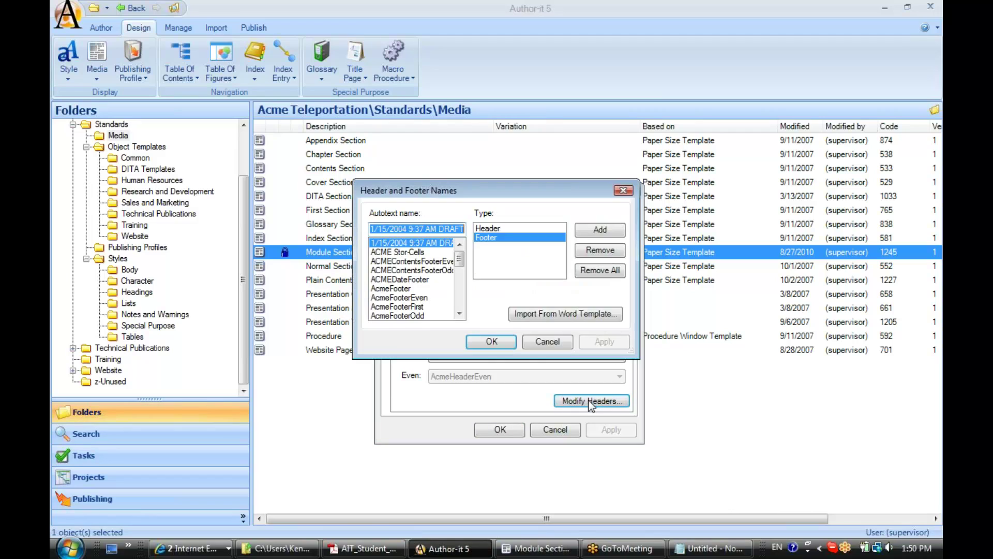
{"action": "key", "text": "BackSpace"}
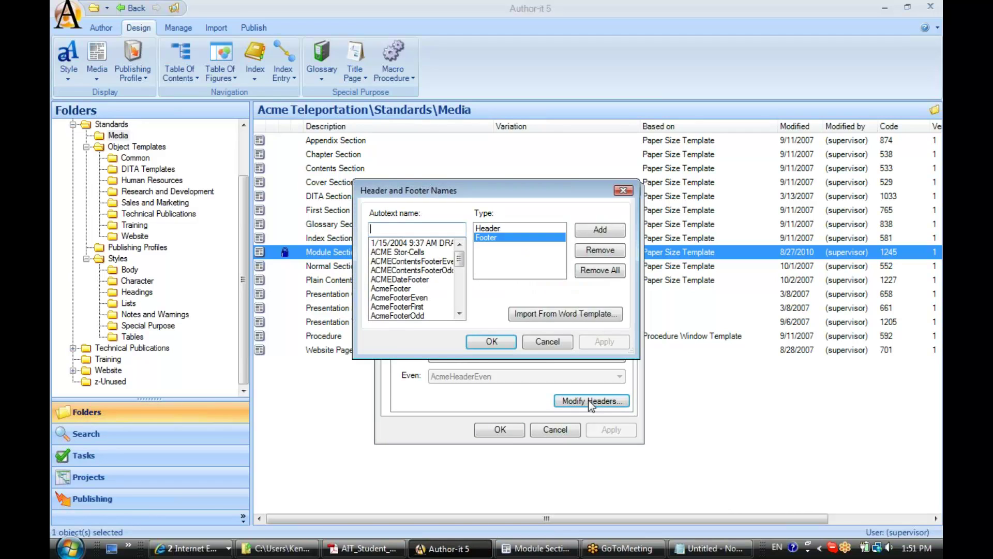
{"action": "type", "text": "TrainingHeader"}
{"action": "left_click", "coordinate": [483, 230]}
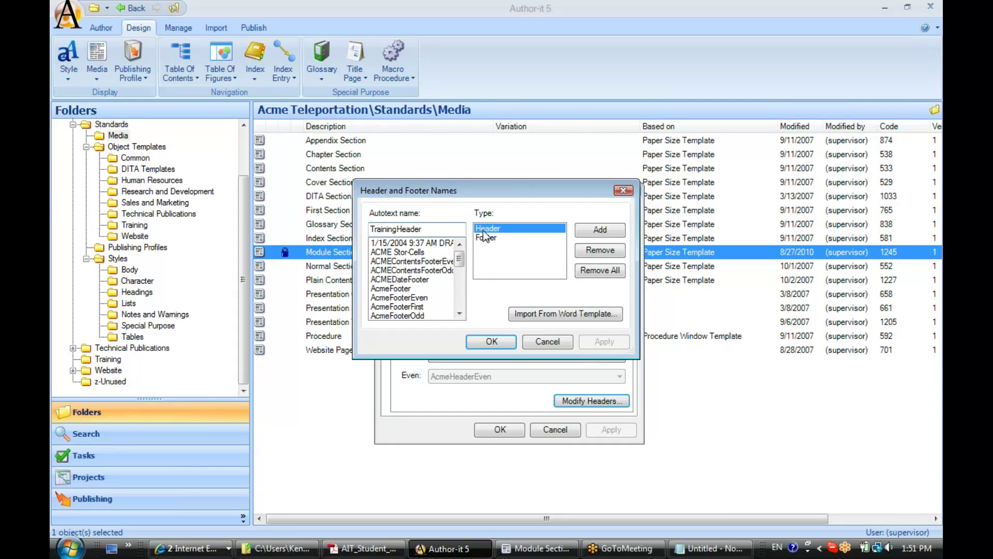
{"action": "left_click", "coordinate": [600, 230]}
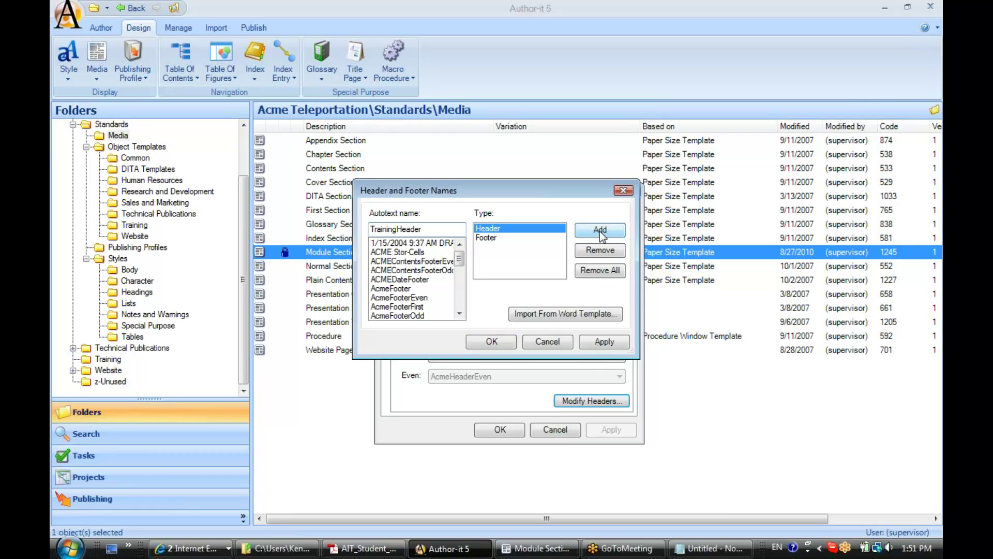
{"action": "left_click", "coordinate": [491, 344]}
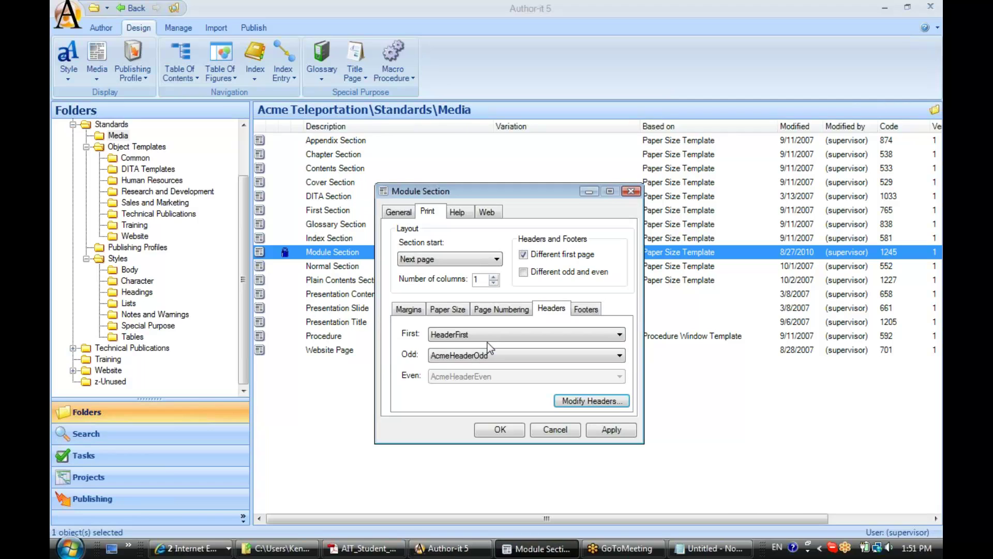
Choose TrainingHeader for the Module Section's First and Odd page headers and confirm with OK.
{"action": "left_click", "coordinate": [619, 336]}
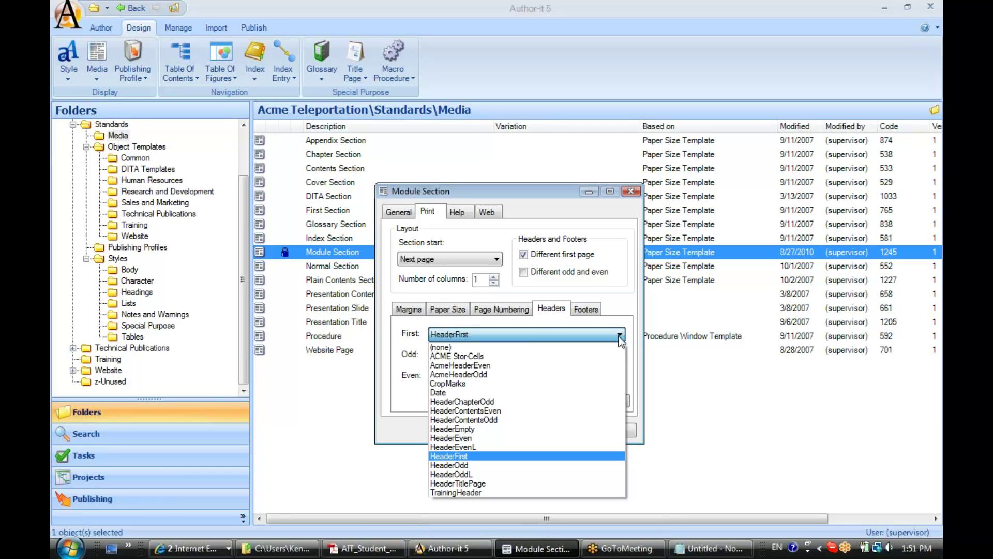
{"action": "left_click", "coordinate": [456, 492]}
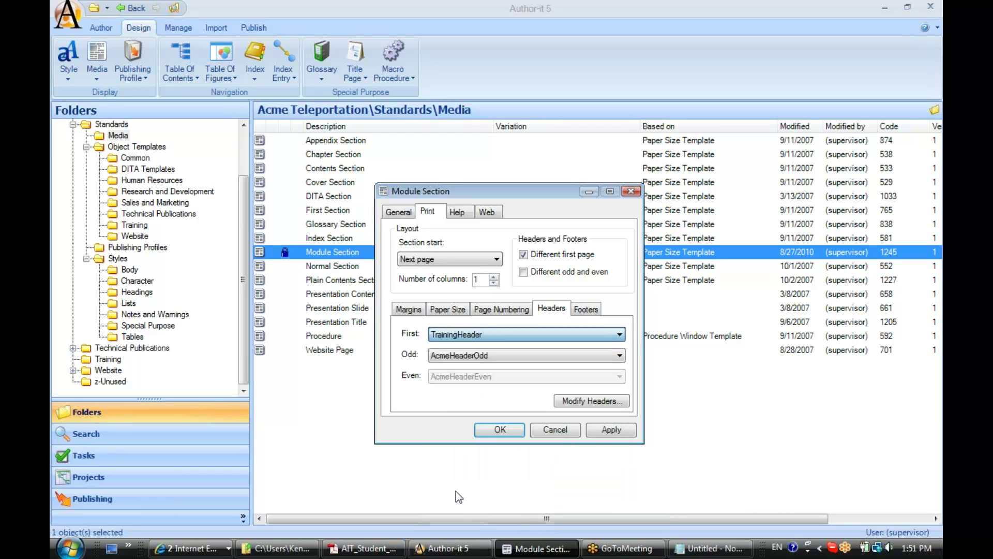
{"action": "left_click", "coordinate": [620, 356]}
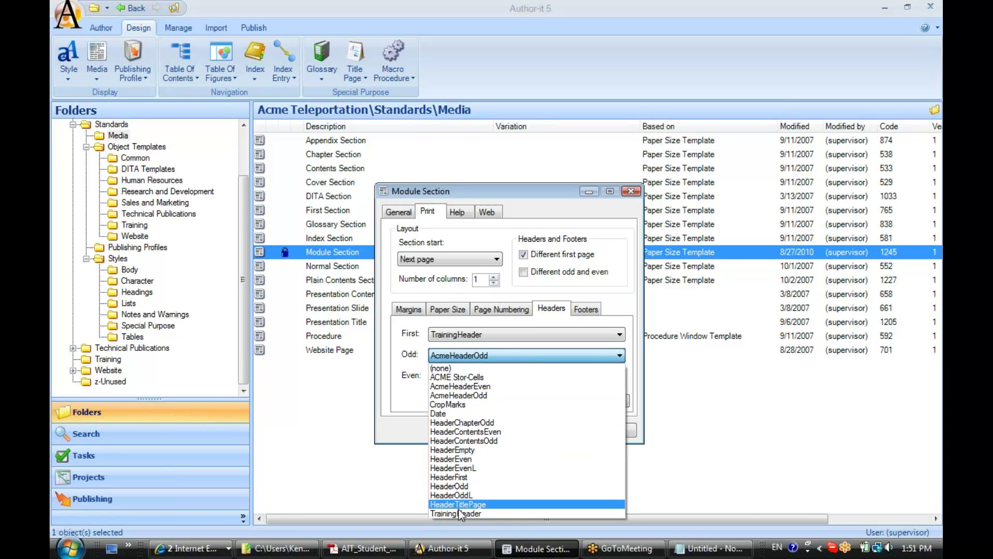
{"action": "left_click", "coordinate": [458, 514]}
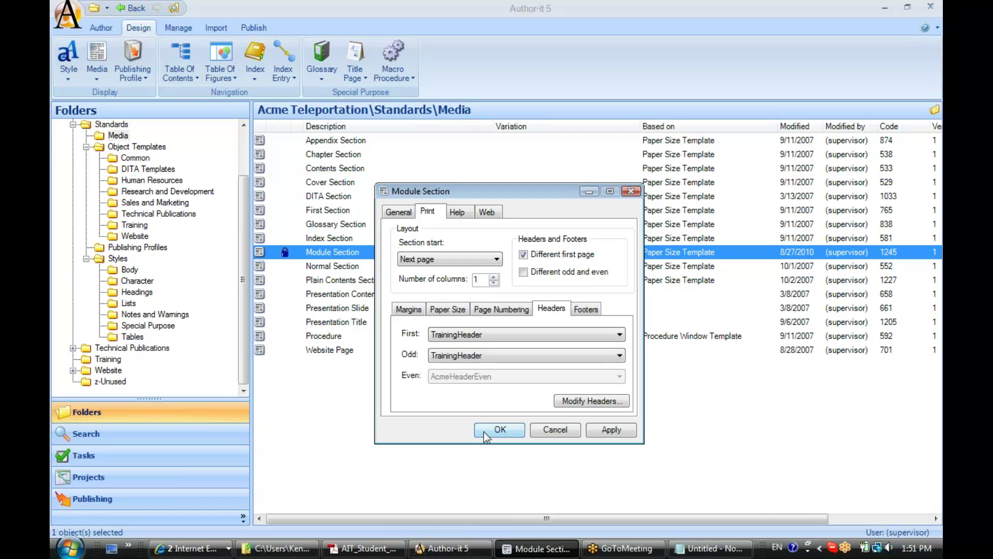
{"action": "left_click", "coordinate": [499, 430]}
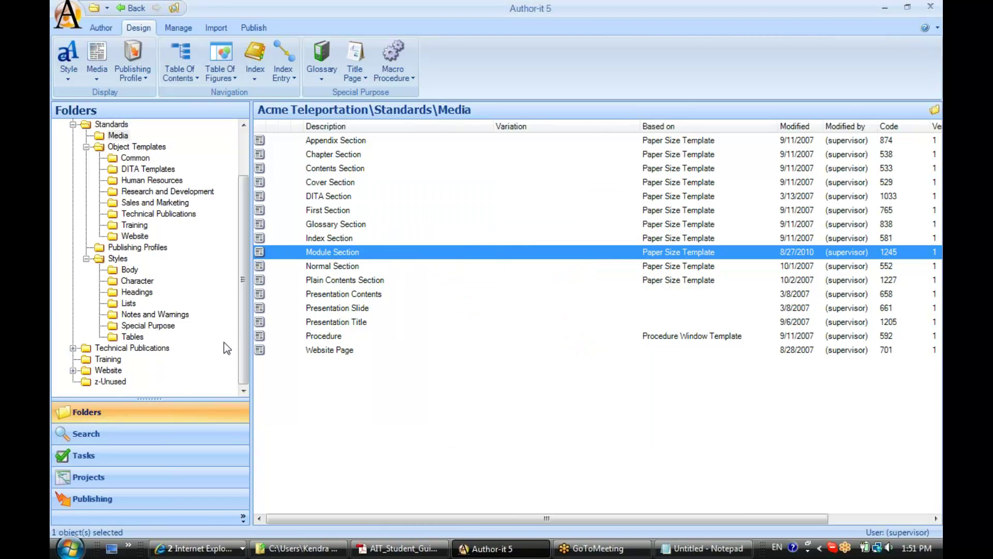
Publish the Teleportation Training Manual from the Training folder to a Word document.
{"action": "left_click", "coordinate": [117, 360]}
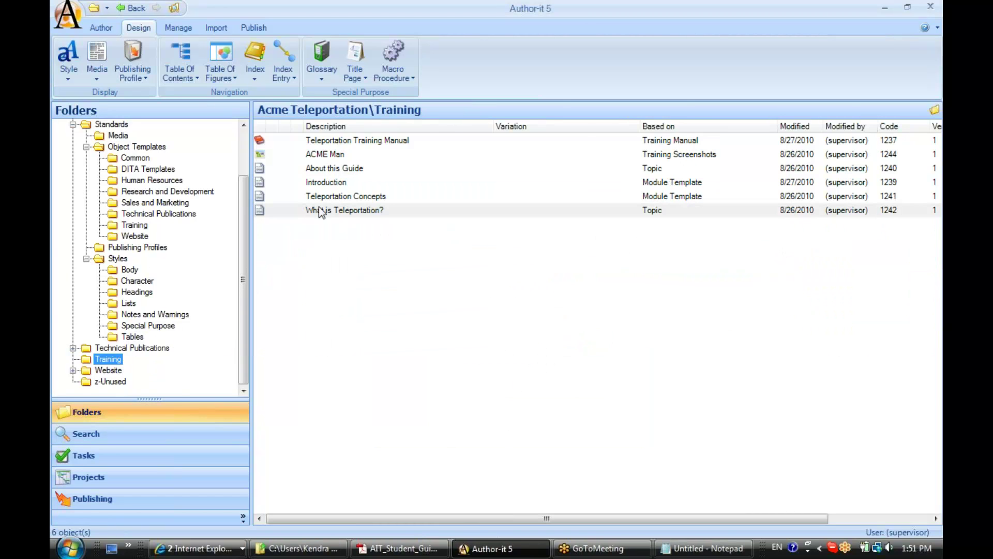
{"action": "left_click", "coordinate": [313, 144]}
{"action": "right_click", "coordinate": [314, 144]}
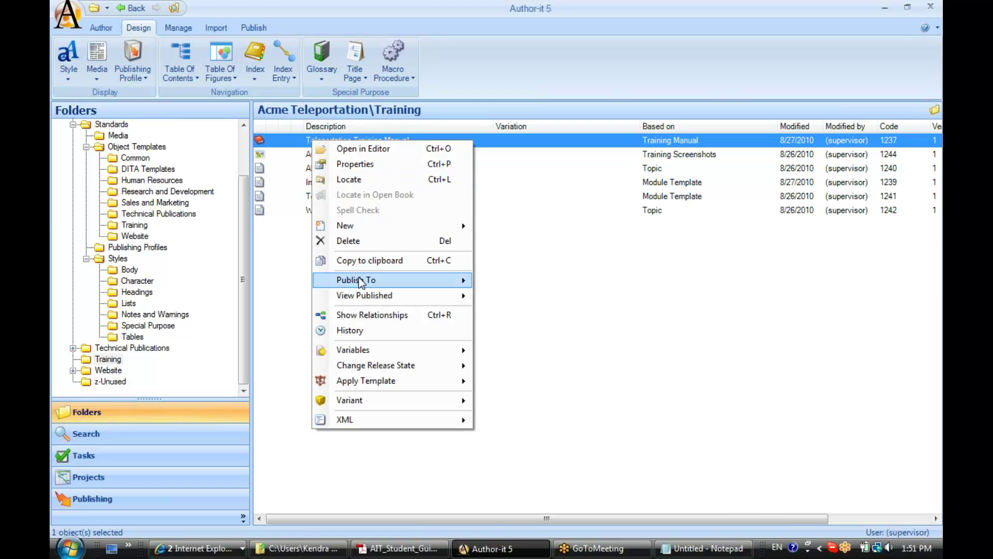
{"action": "mouse_move", "coordinate": [362, 282]}
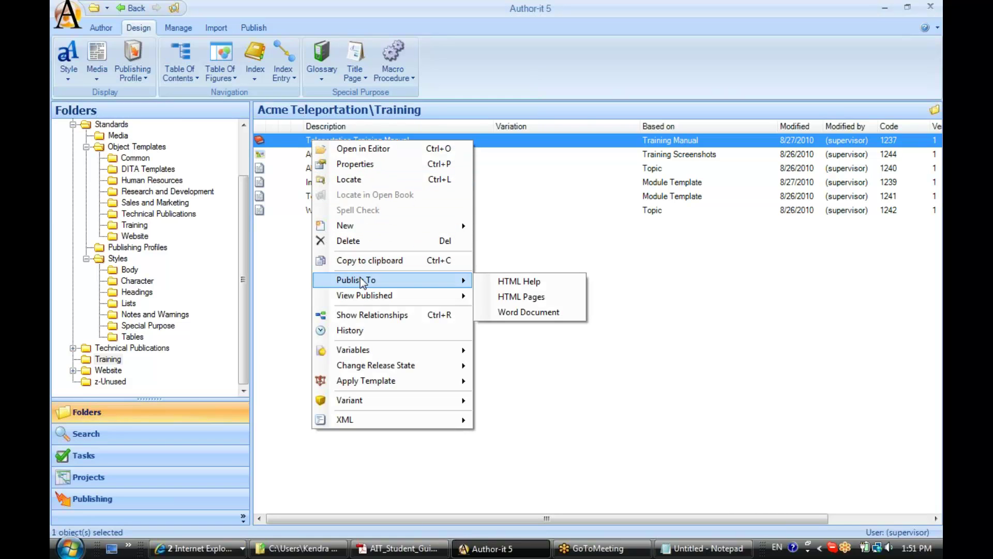
{"action": "left_click", "coordinate": [525, 313]}
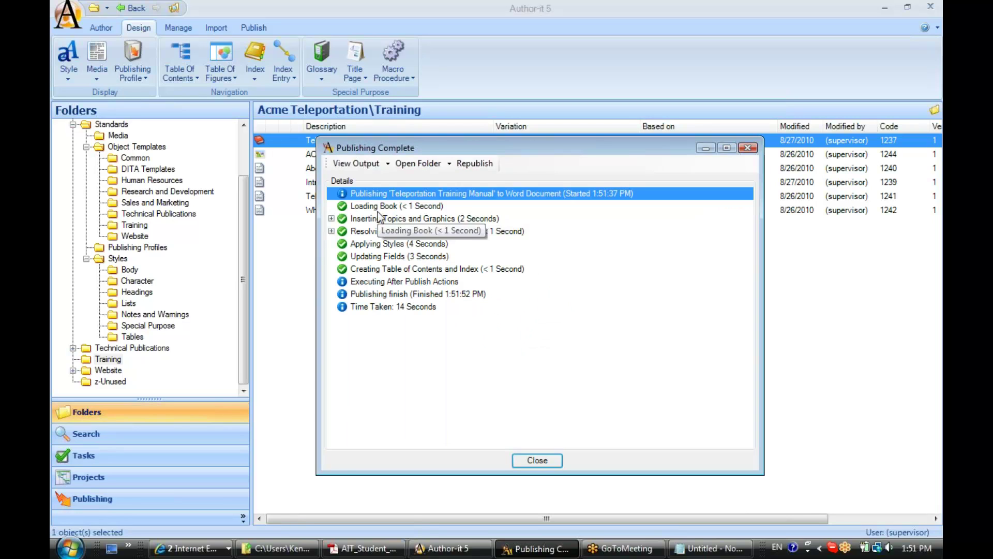
Open the Word output and page down to the Module A Introduction page and its footer.
{"action": "left_click", "coordinate": [352, 165]}
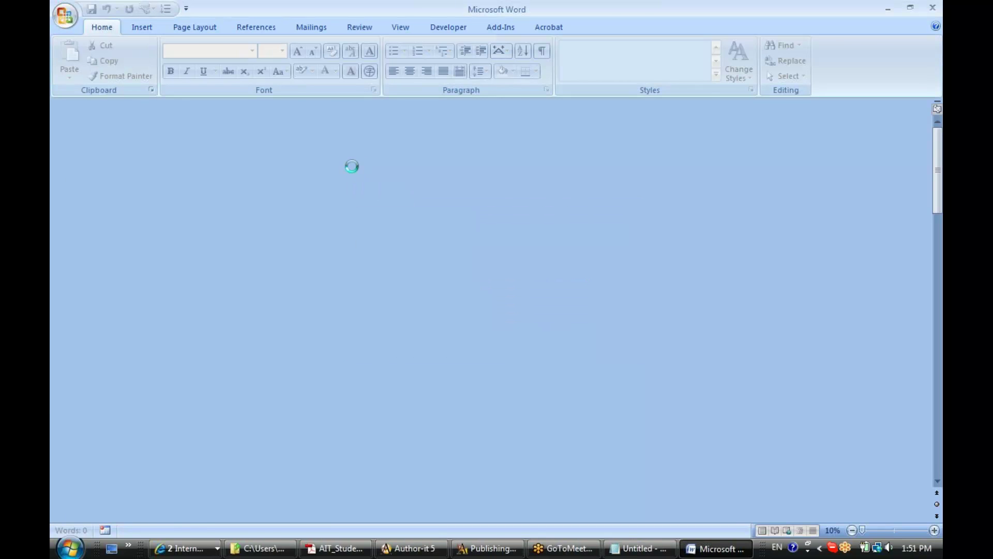
{"action": "key", "text": "Page_Down"}
{"action": "key", "text": "Page_Down"}
{"action": "key", "text": "Page_Down"}
{"action": "key", "text": "Page_Down"}
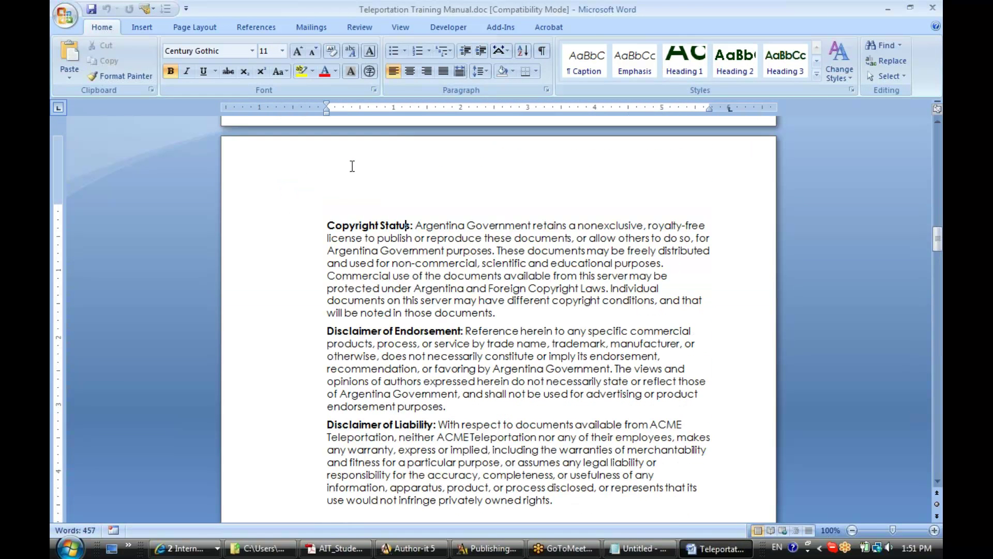
{"action": "key", "text": "Page_Down"}
{"action": "key", "text": "Page_Down"}
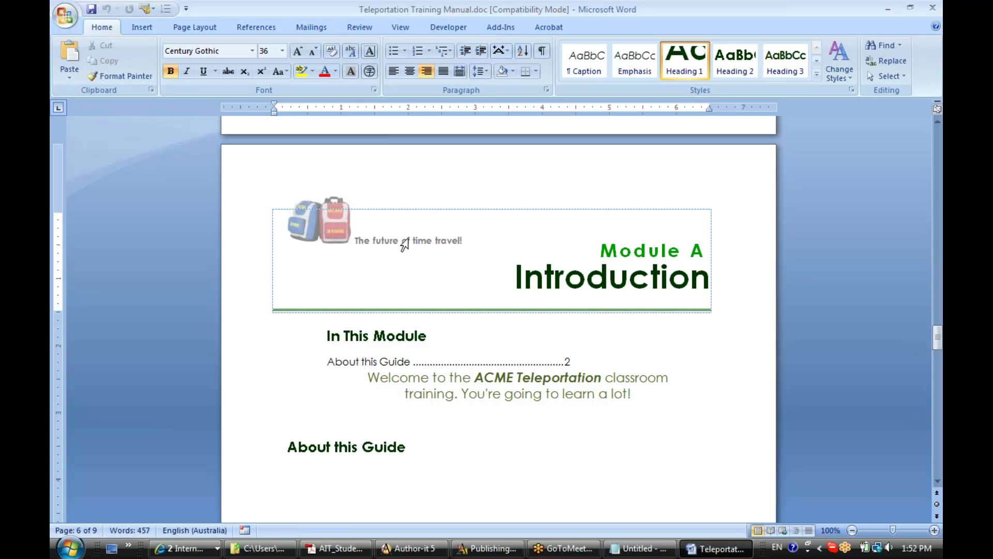
{"action": "left_click", "coordinate": [937, 482]}
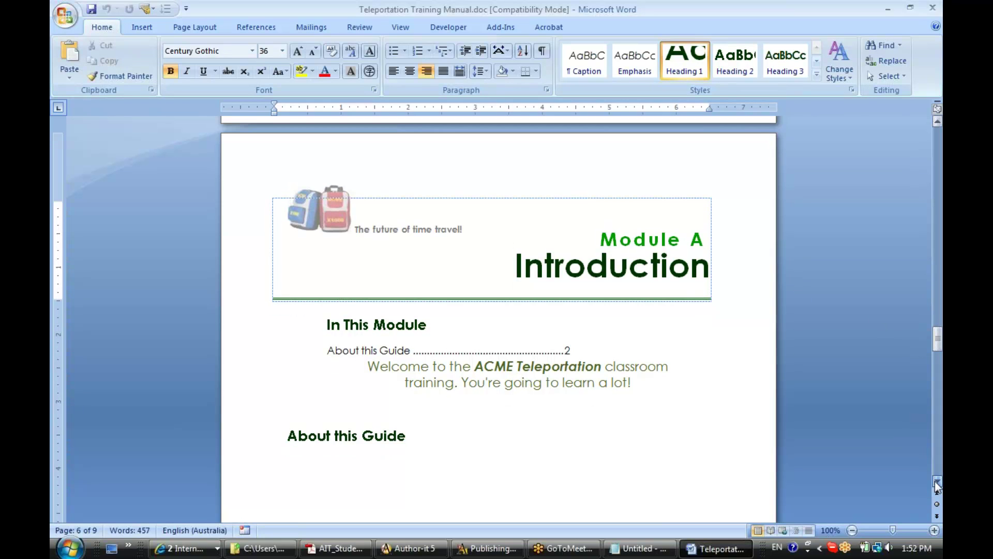
{"action": "left_click_drag", "start_coordinate": [937, 483], "coordinate": [937, 484]}
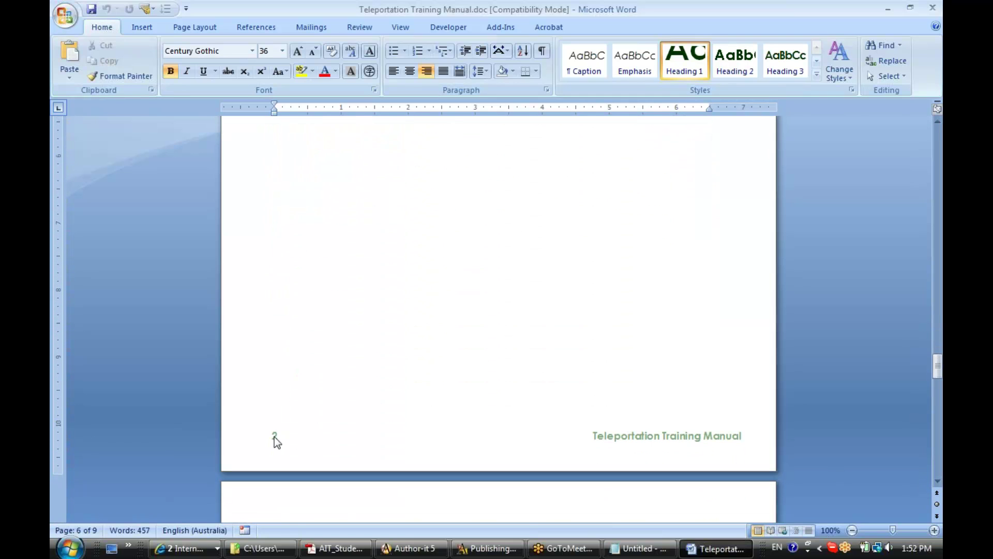
Toggle field codes on the footer title to confirm it is a DOCPROPERTY Title field.
{"action": "double_click", "coordinate": [650, 440]}
{"action": "triple_click", "coordinate": [645, 437]}
{"action": "right_click", "coordinate": [645, 436]}
{"action": "left_click", "coordinate": [690, 368]}
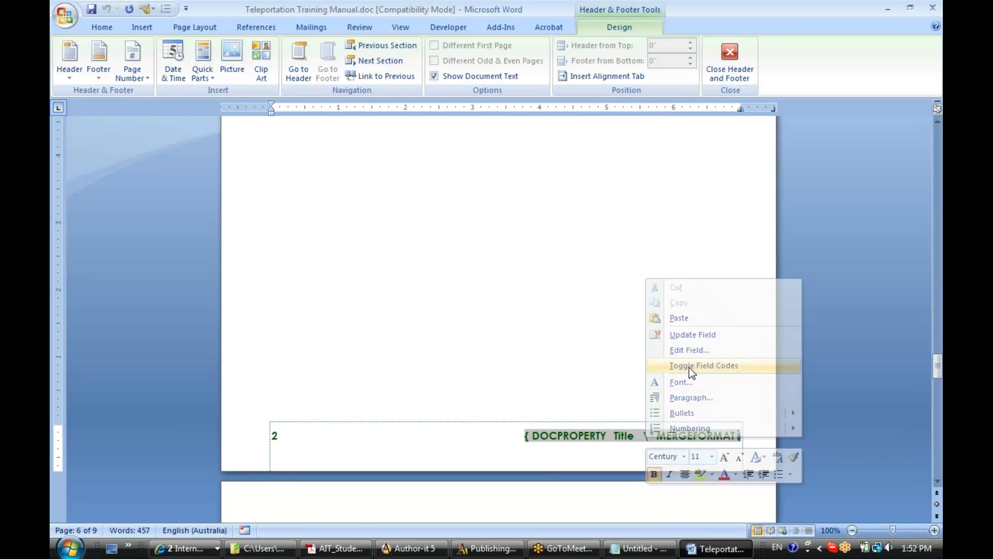
{"action": "right_click", "coordinate": [621, 437]}
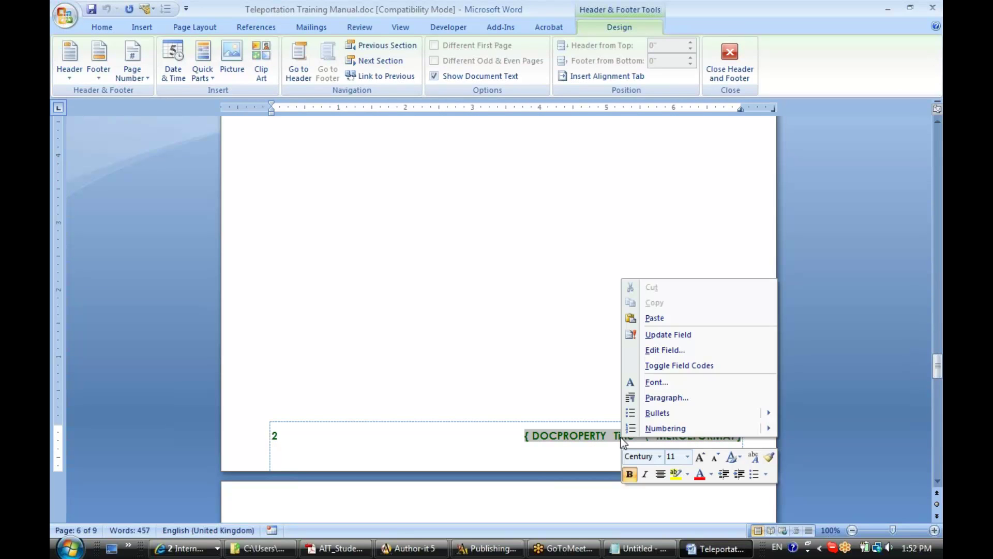
{"action": "left_click", "coordinate": [657, 366]}
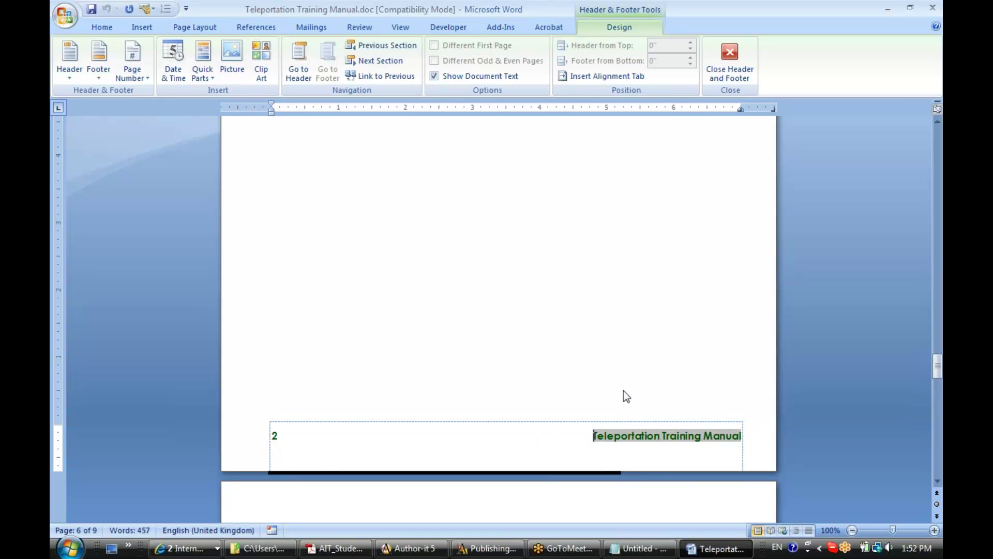
Confirm the footer page number is a PAGE field, then minimize Word.
{"action": "left_click", "coordinate": [273, 434]}
{"action": "right_click", "coordinate": [273, 435]}
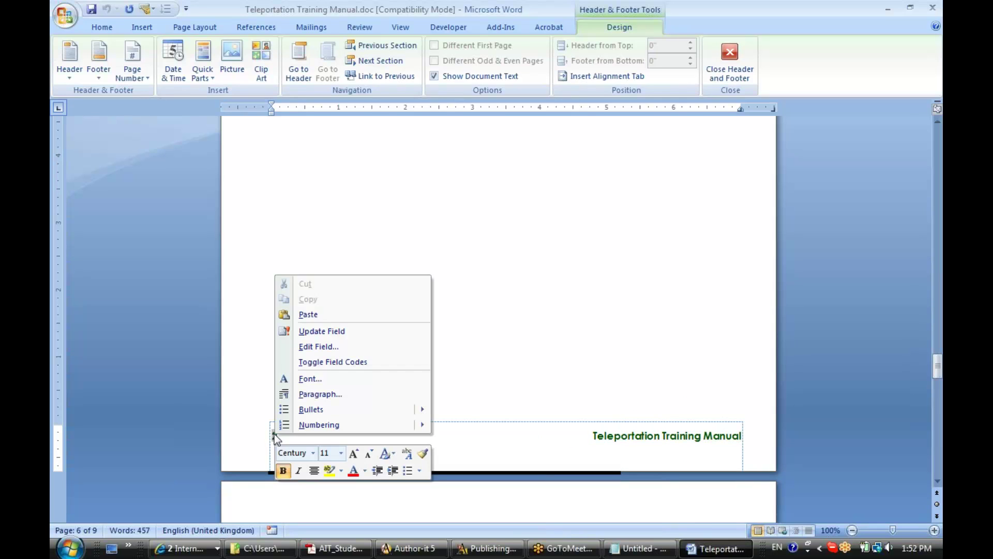
{"action": "left_click", "coordinate": [323, 362]}
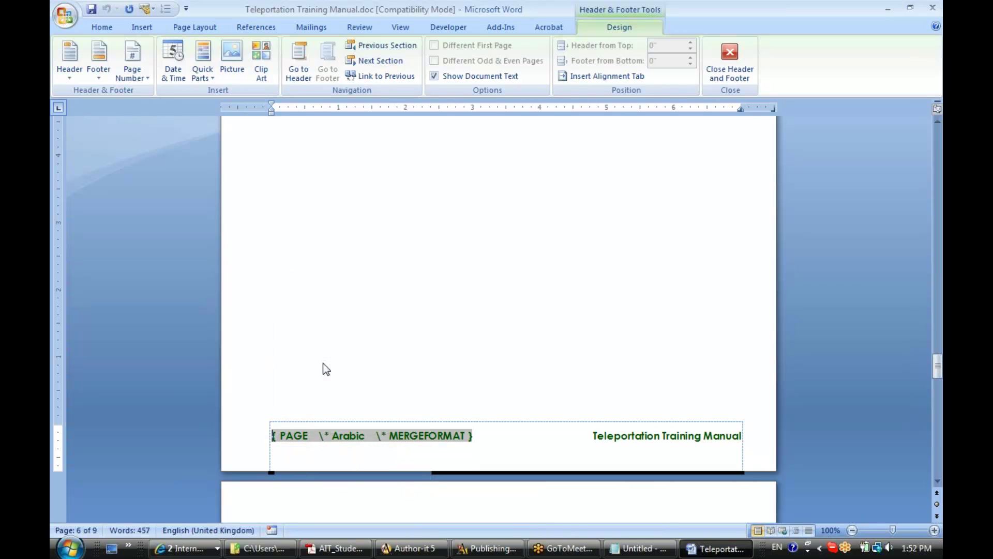
{"action": "right_click", "coordinate": [349, 433]}
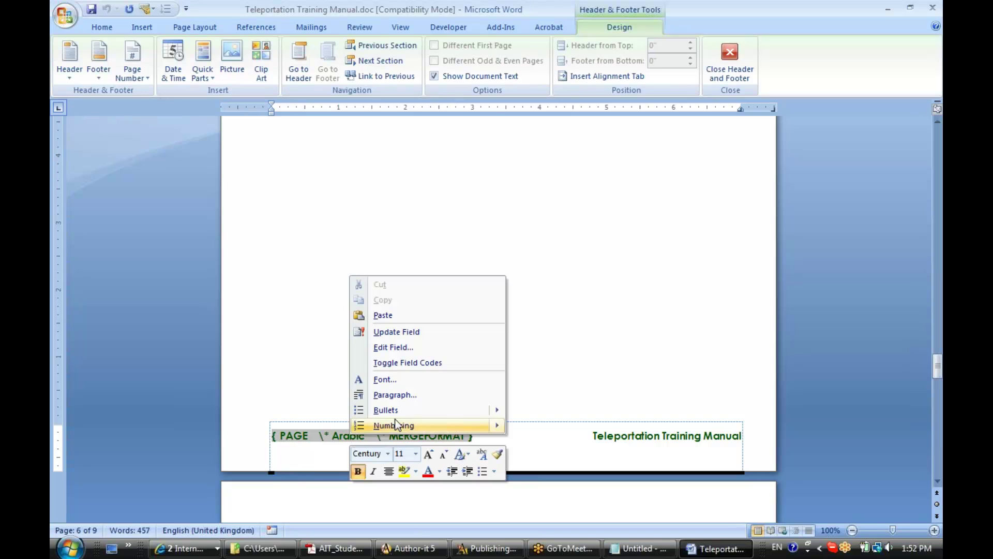
{"action": "left_click", "coordinate": [410, 364]}
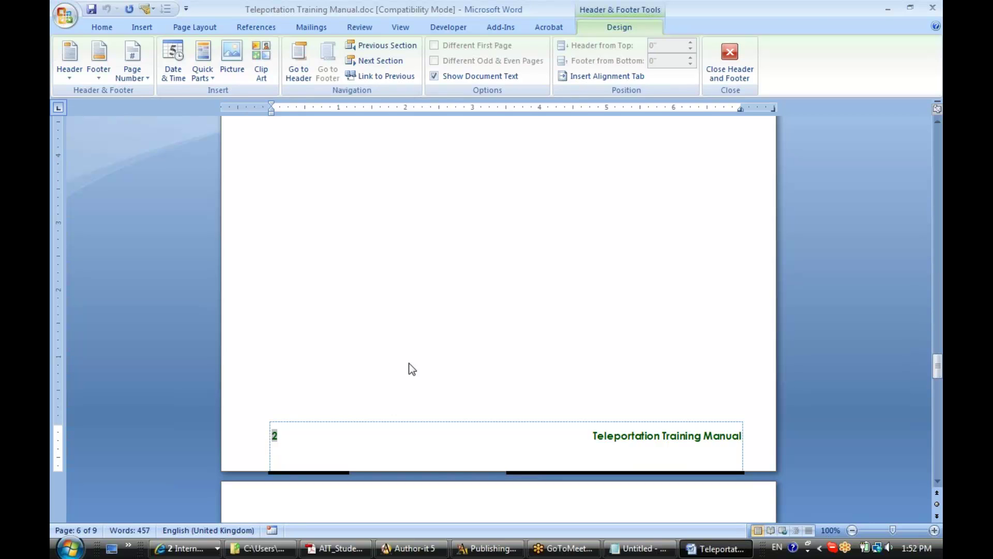
{"action": "left_click", "coordinate": [887, 11]}
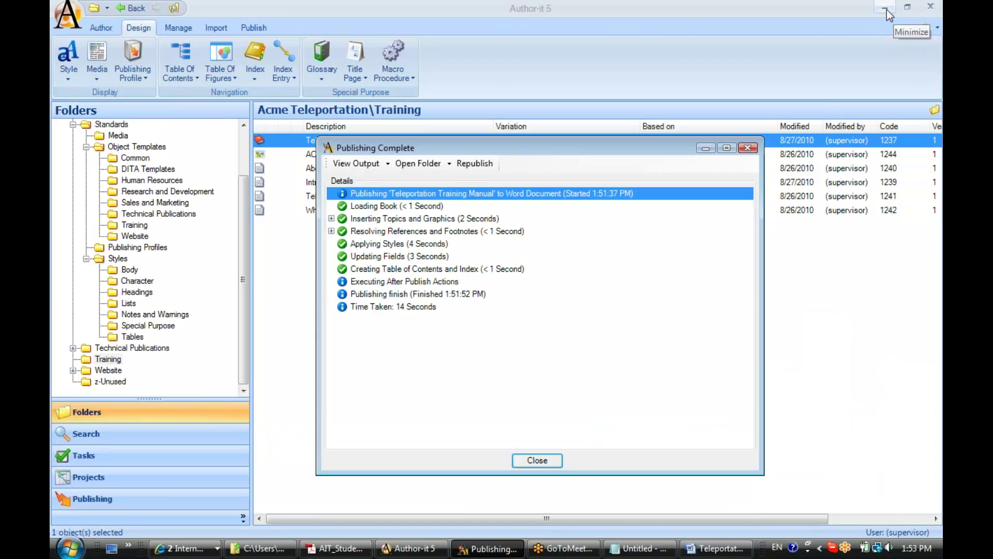
Close the publishing log and open Module Section from Standards Media to review its headers and footers.
{"action": "left_click", "coordinate": [748, 148]}
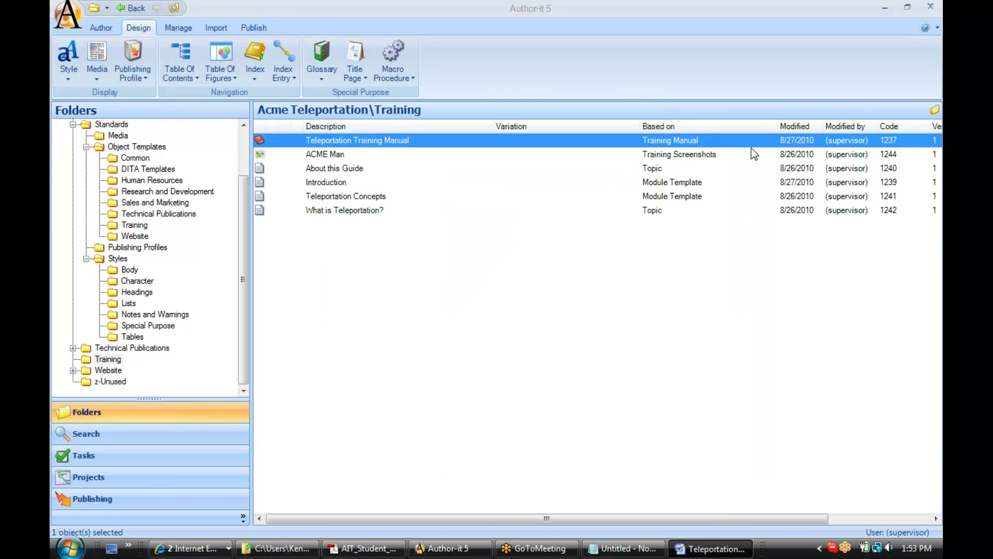
{"action": "left_click", "coordinate": [117, 137]}
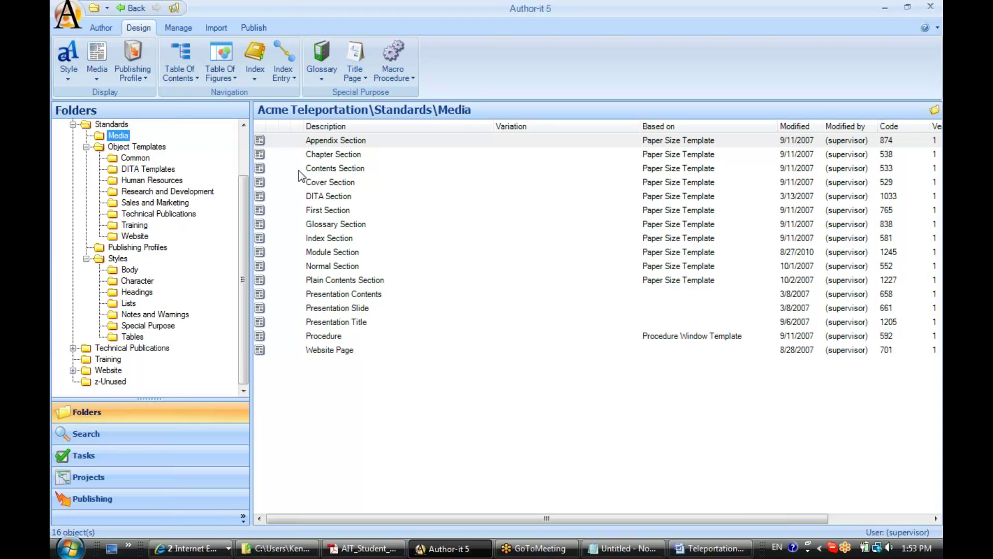
{"action": "double_click", "coordinate": [308, 252]}
{"action": "left_click", "coordinate": [550, 310]}
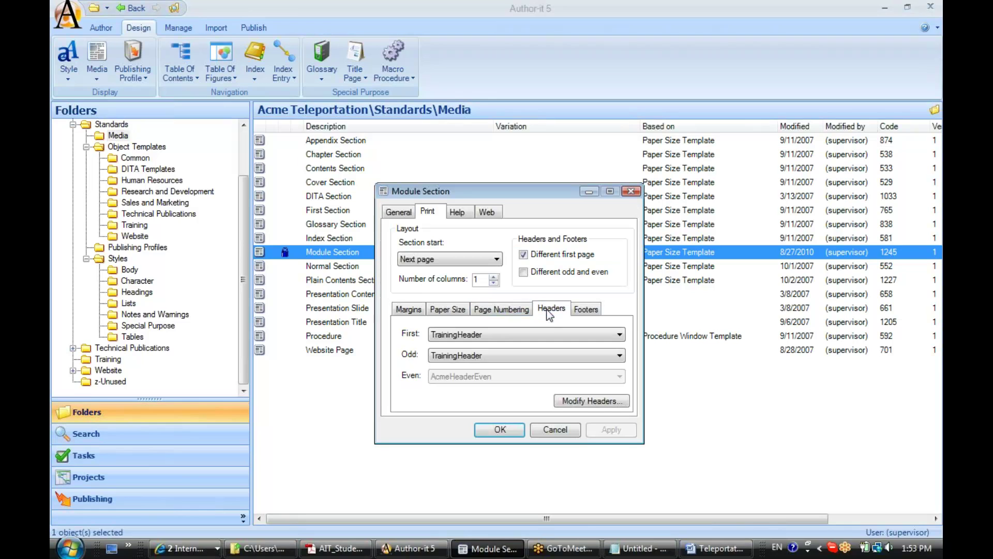
{"action": "left_click", "coordinate": [585, 310]}
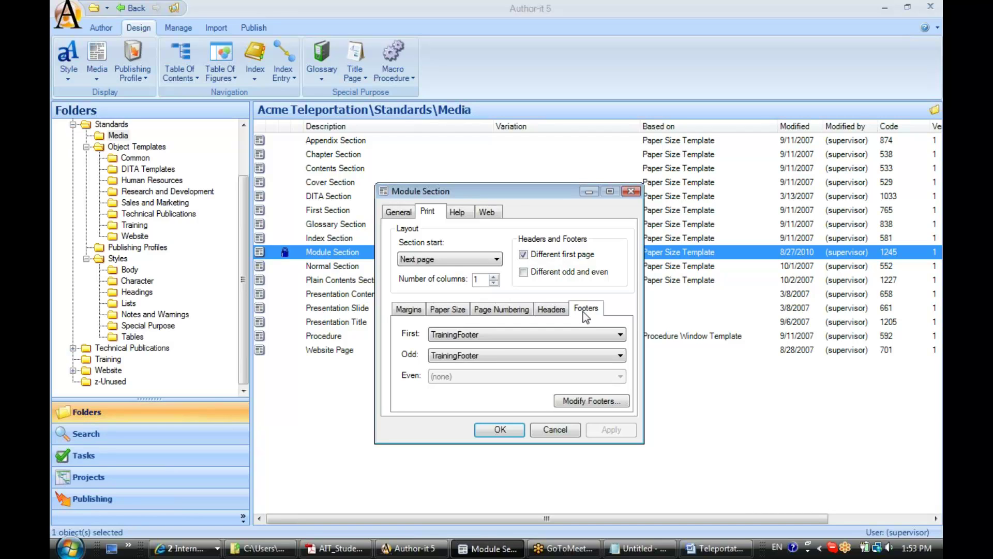
Recheck the TrainingHeader and TrainingFooter settings, then cancel without changes.
{"action": "left_click_drag", "start_coordinate": [530, 194], "coordinate": [619, 154]}
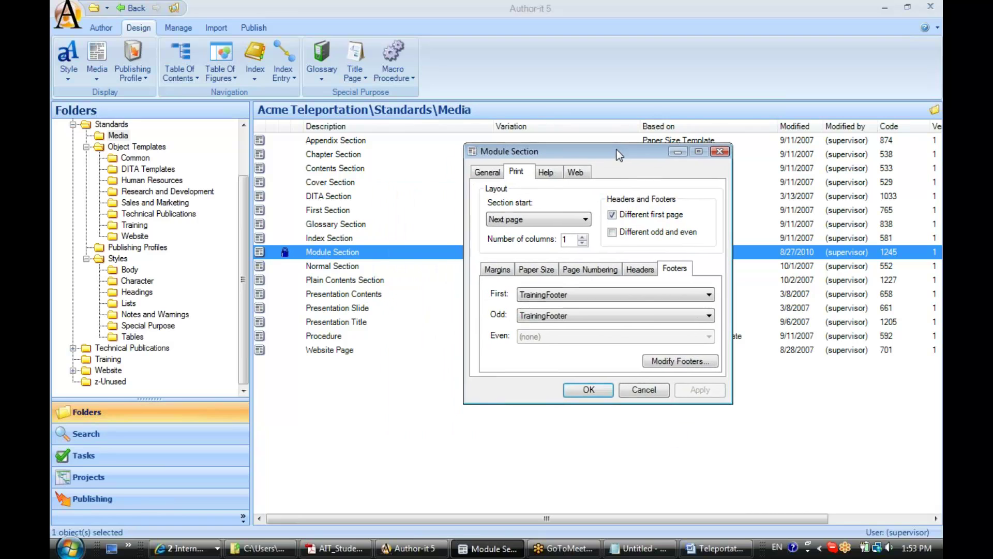
{"action": "left_click", "coordinate": [638, 272]}
{"action": "left_click", "coordinate": [667, 270]}
{"action": "left_click", "coordinate": [644, 389]}
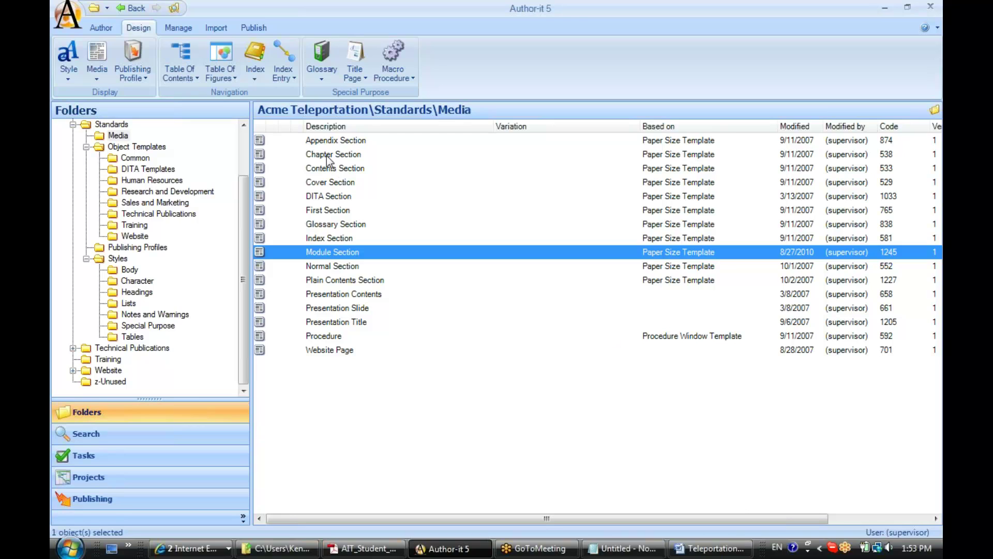
In Chapter Section's headers, keep HeaderFirst for the first page and view the header/footer names list.
{"action": "double_click", "coordinate": [327, 155]}
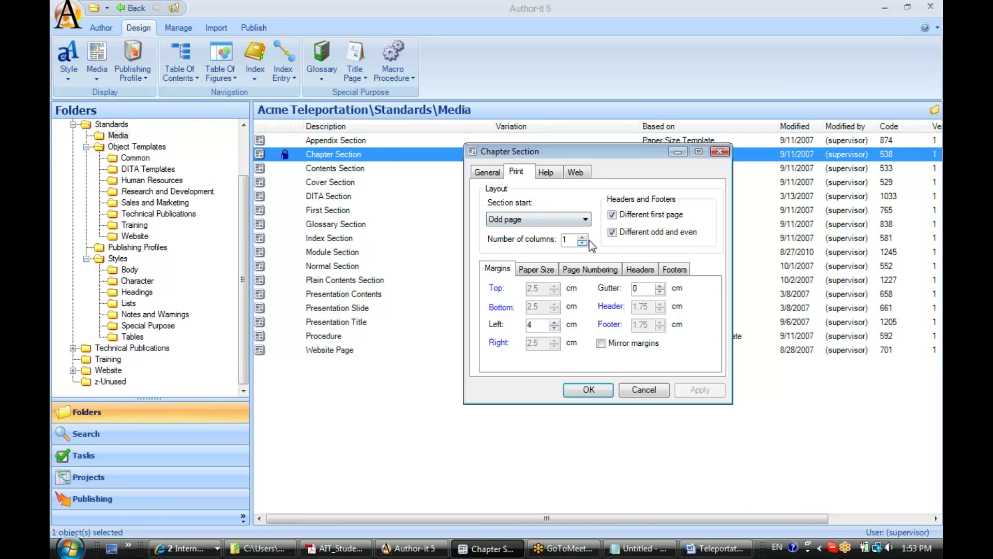
{"action": "left_click", "coordinate": [634, 270]}
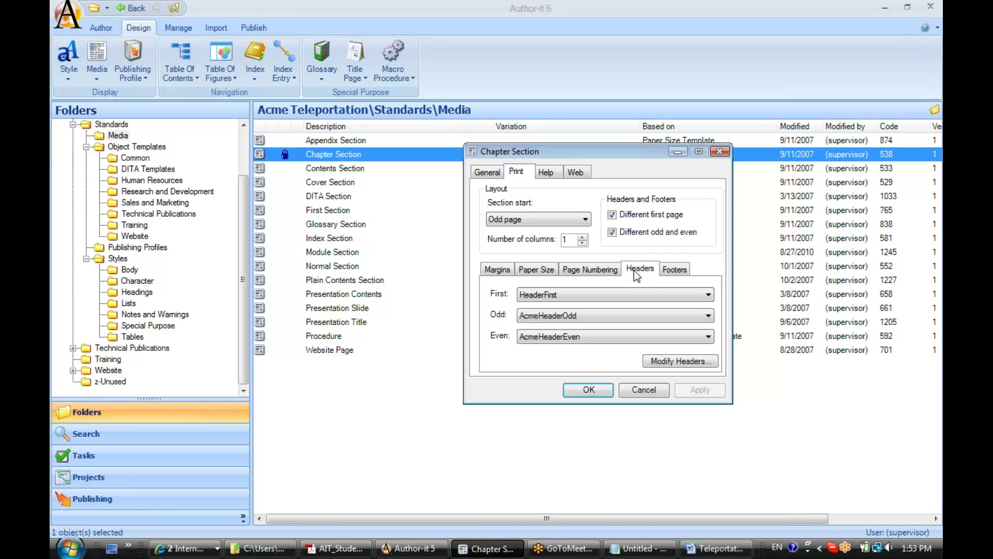
{"action": "left_click", "coordinate": [708, 295]}
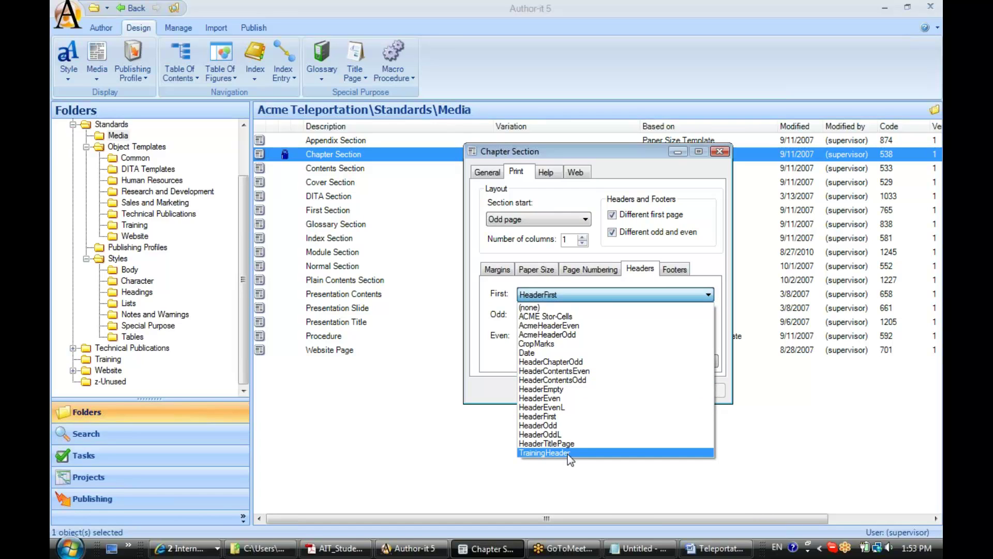
{"action": "left_click", "coordinate": [538, 417]}
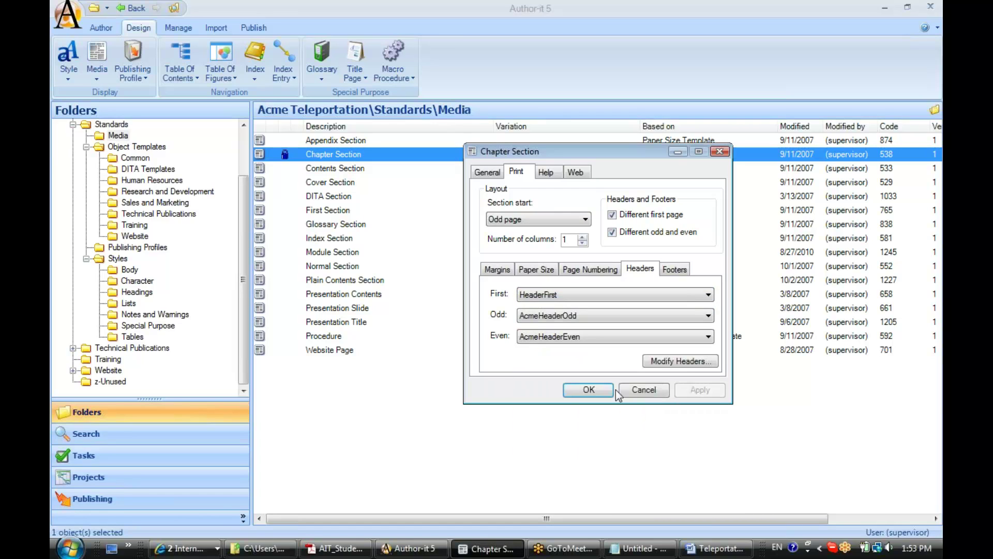
{"action": "left_click", "coordinate": [684, 363]}
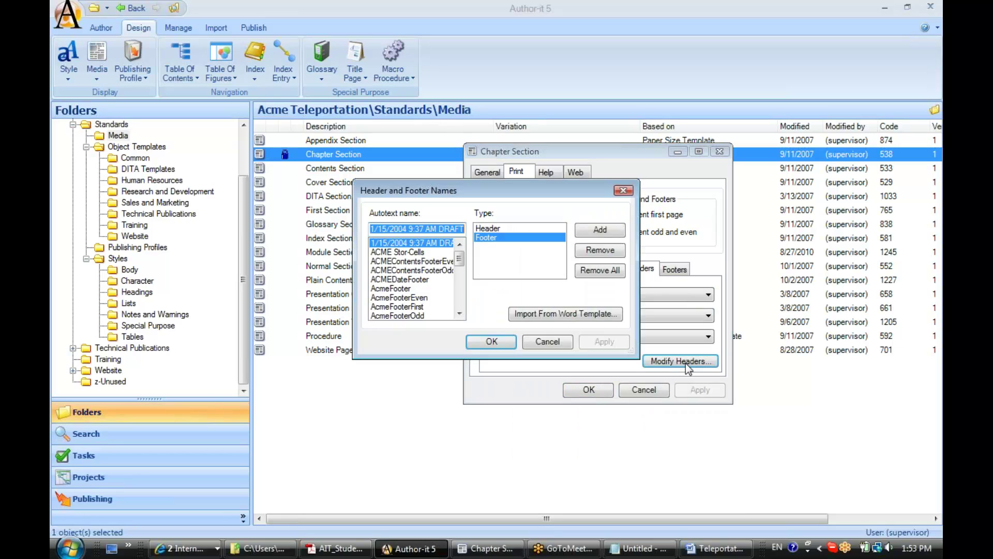
{"action": "left_click", "coordinate": [545, 345]}
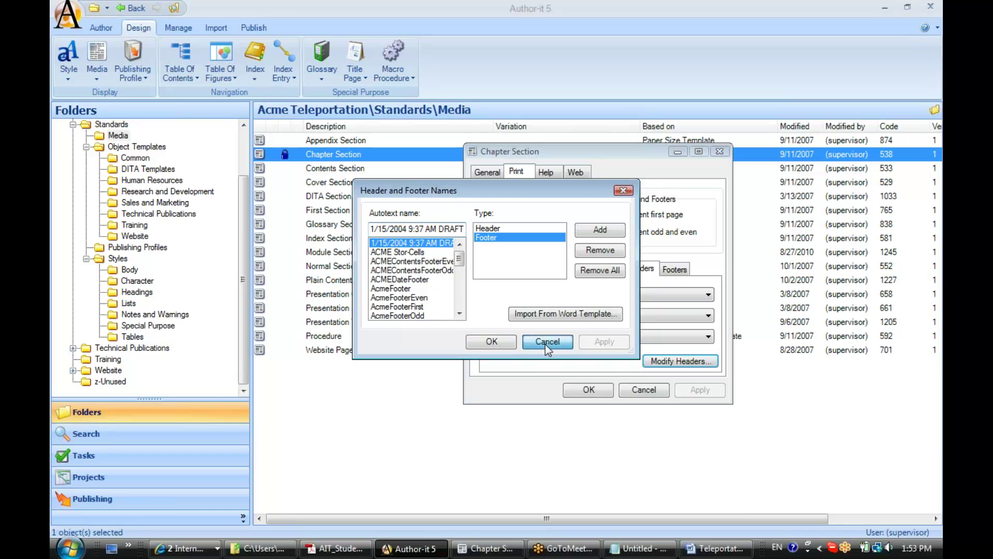